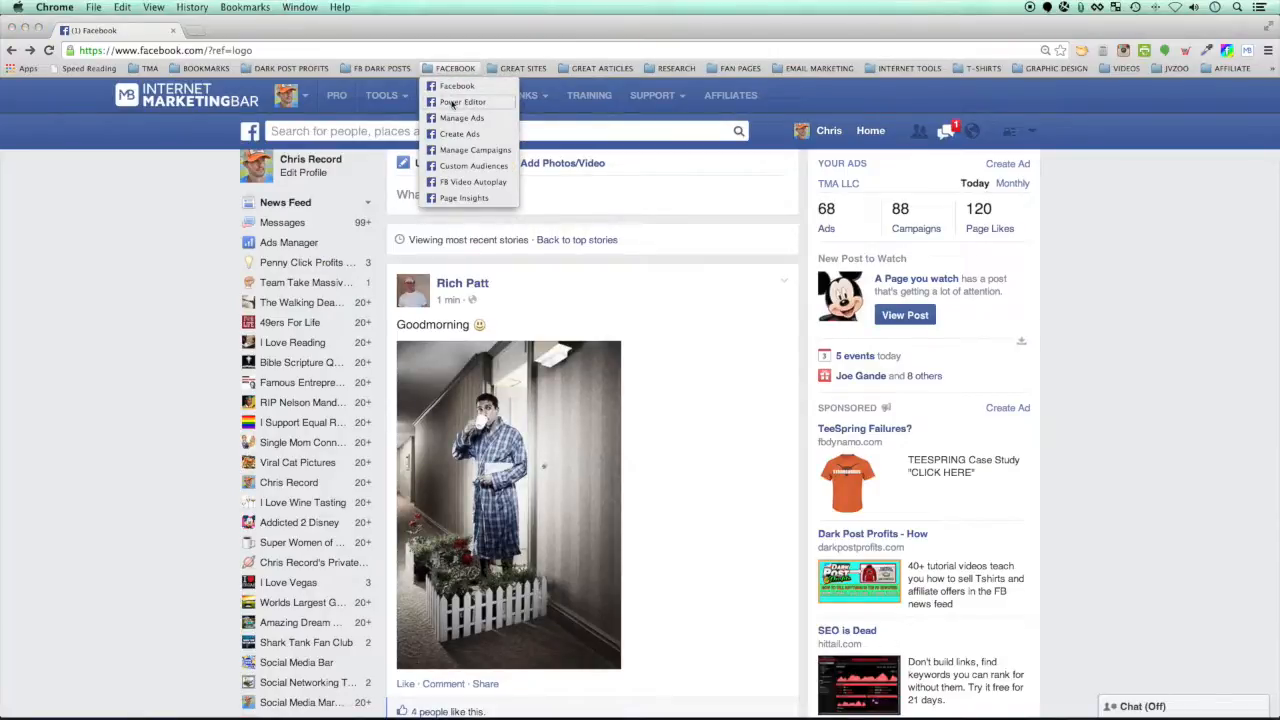
Step: Open Power Editor from the saved Facebook bookmarks
left_click(455, 102)
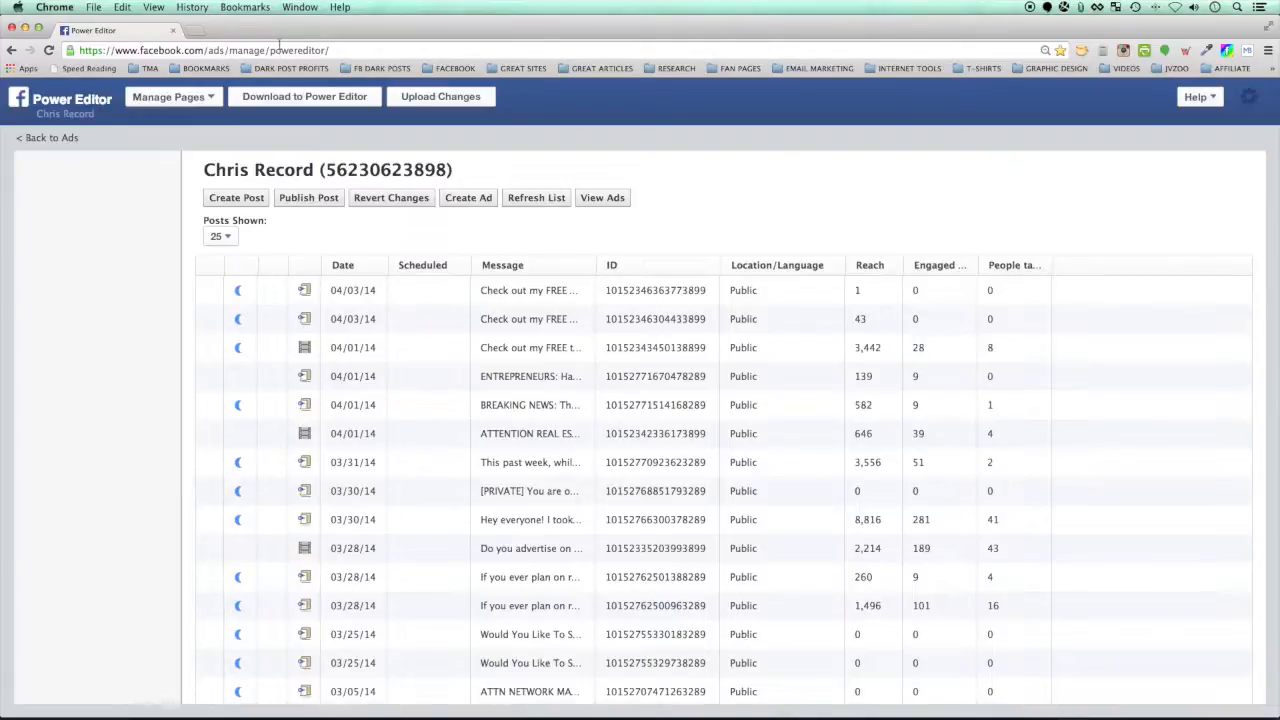
left_click_drag(140, 50, 330, 50)
left_click(361, 53)
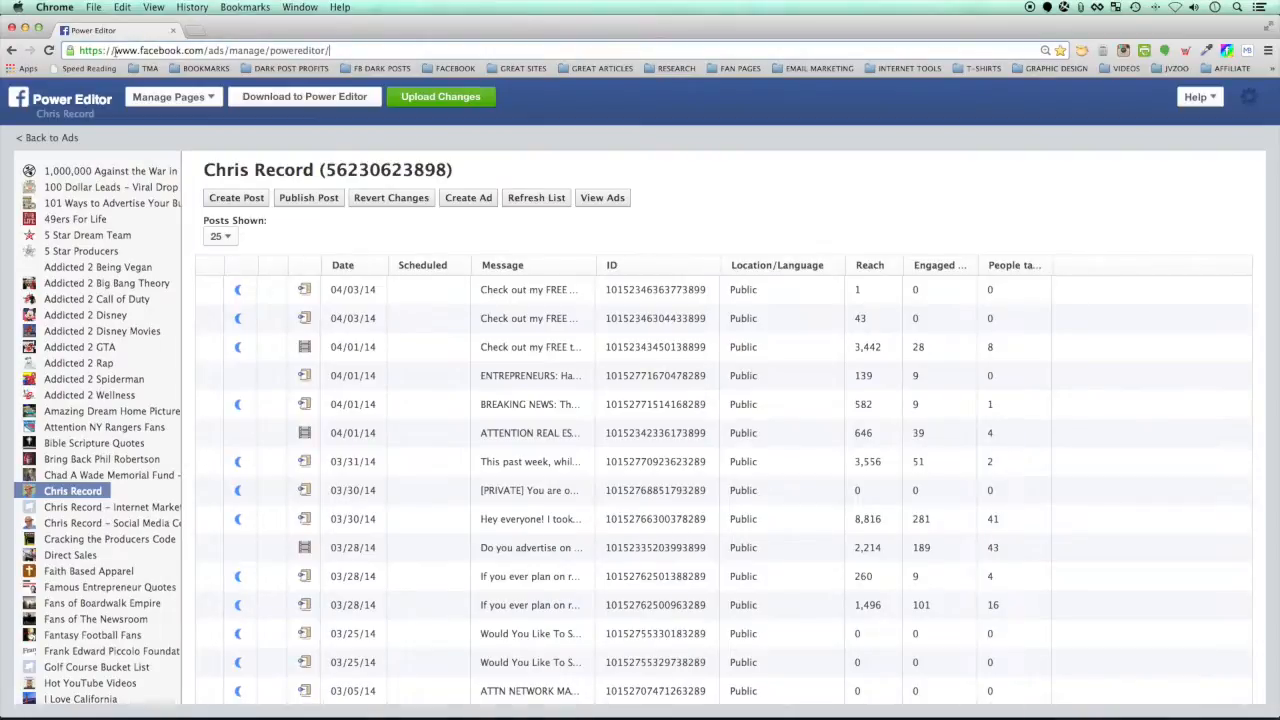
left_click(240, 8)
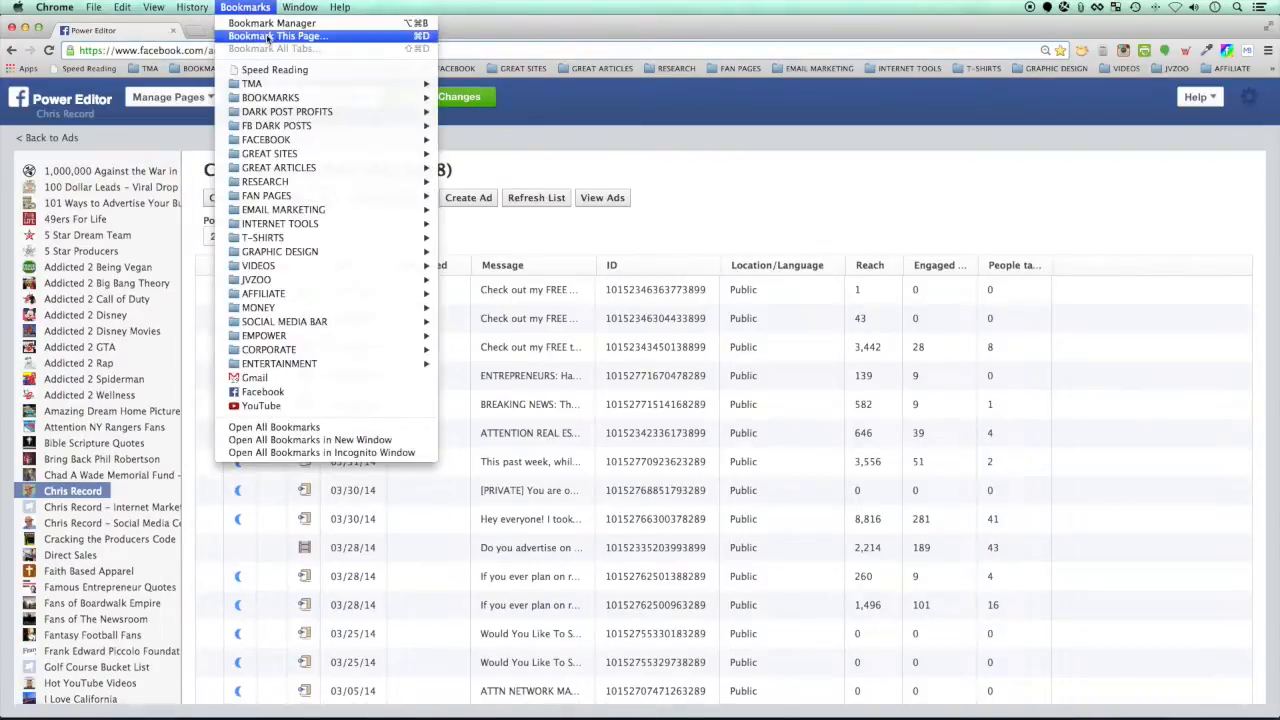
left_click(520, 53)
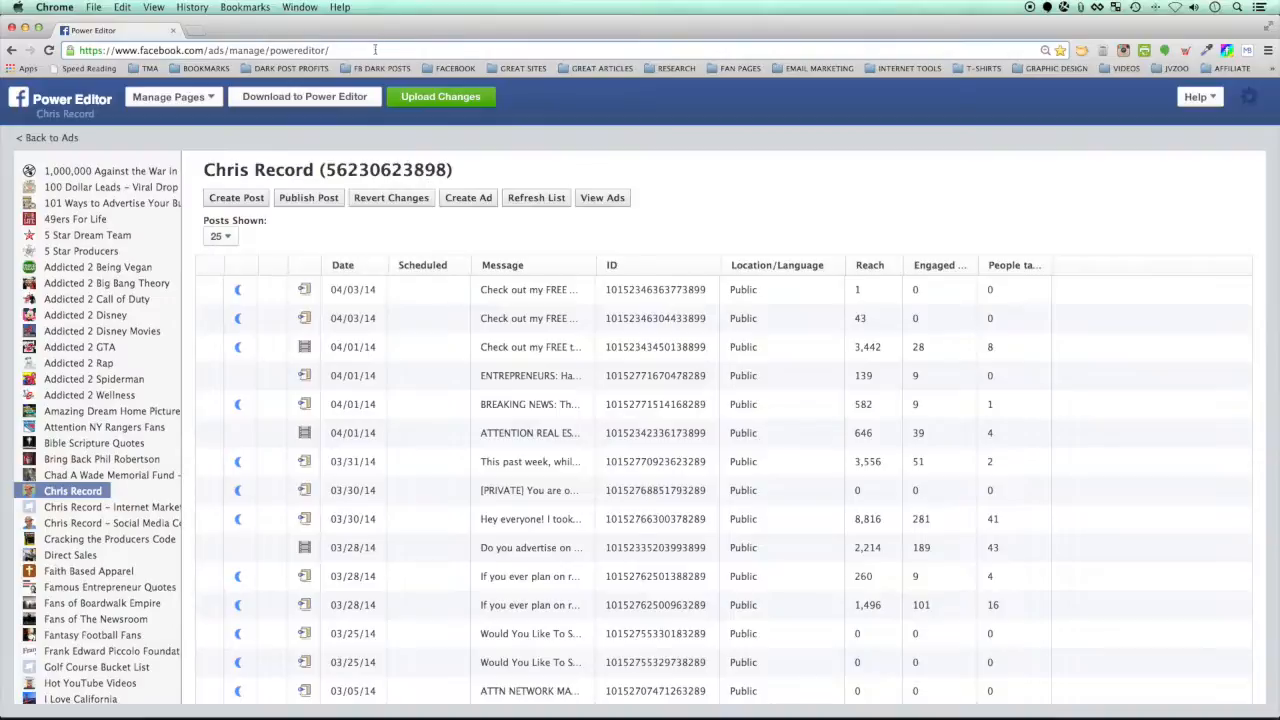
left_click(455, 69)
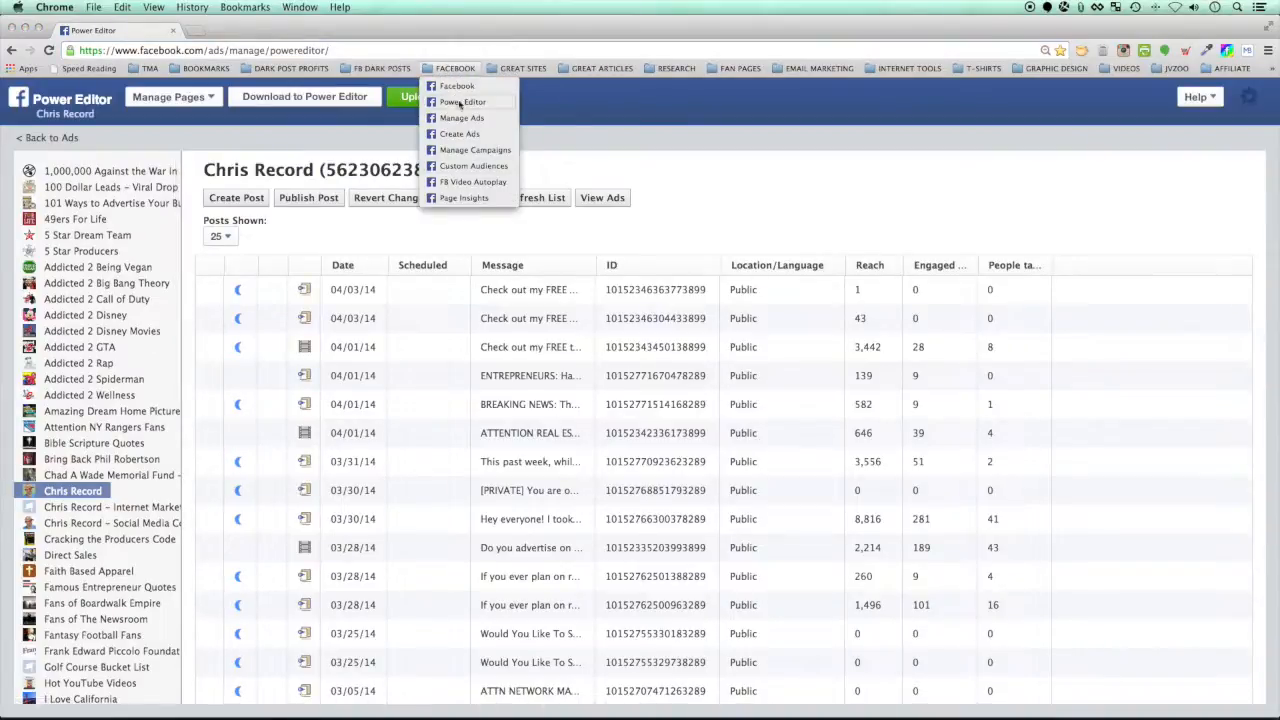
left_click(439, 48)
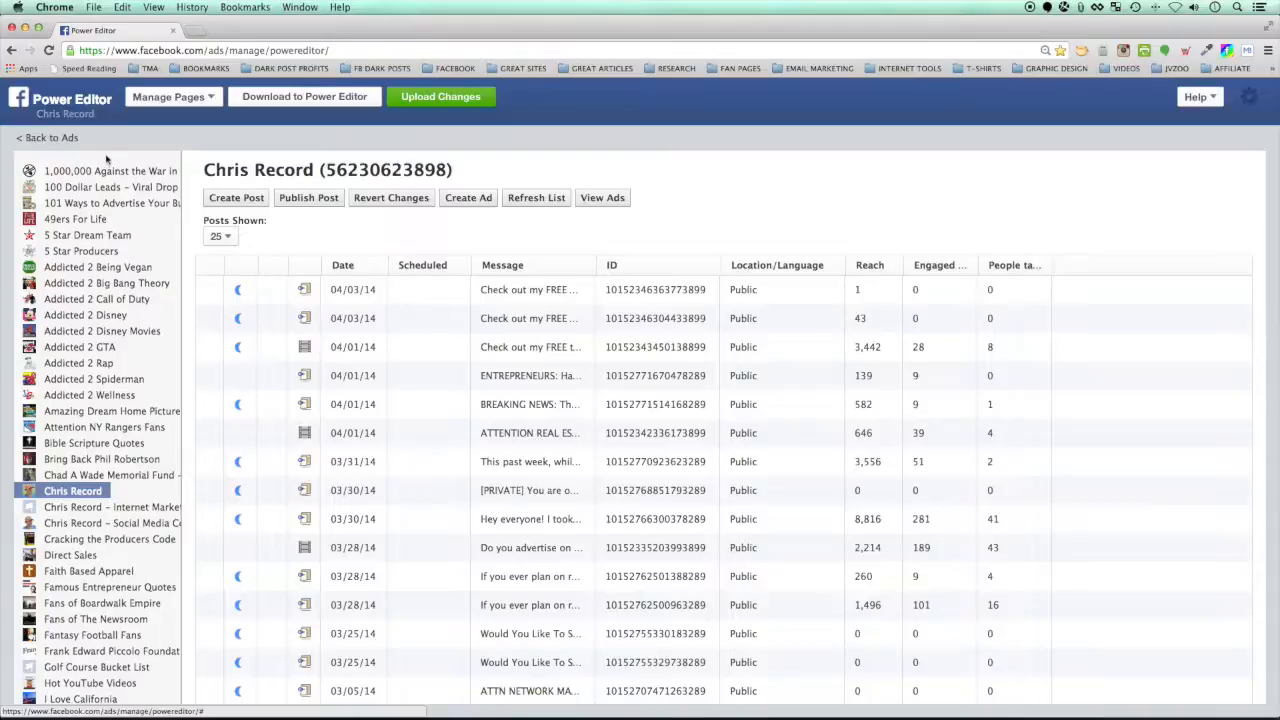
Step: Download all ad accounts to Power Editor with all campaigns from the start of time, accepting the loss of changes not uploaded
left_click(288, 100)
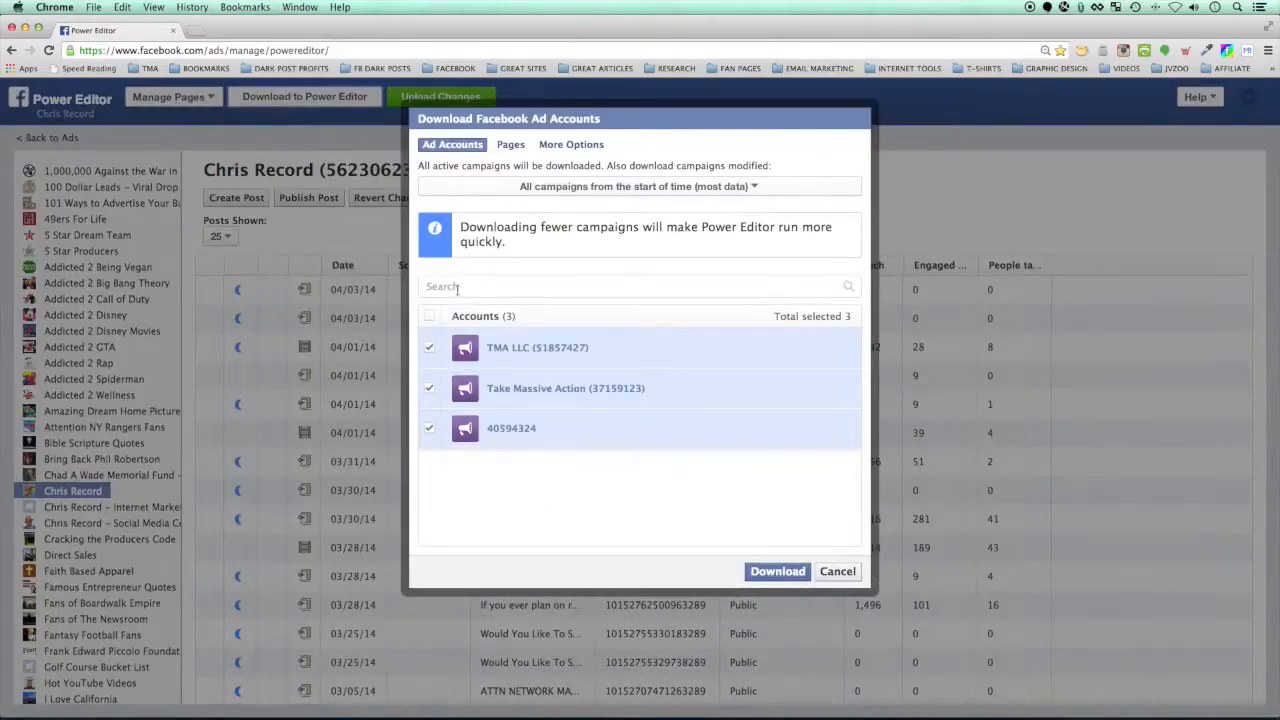
left_click(772, 571)
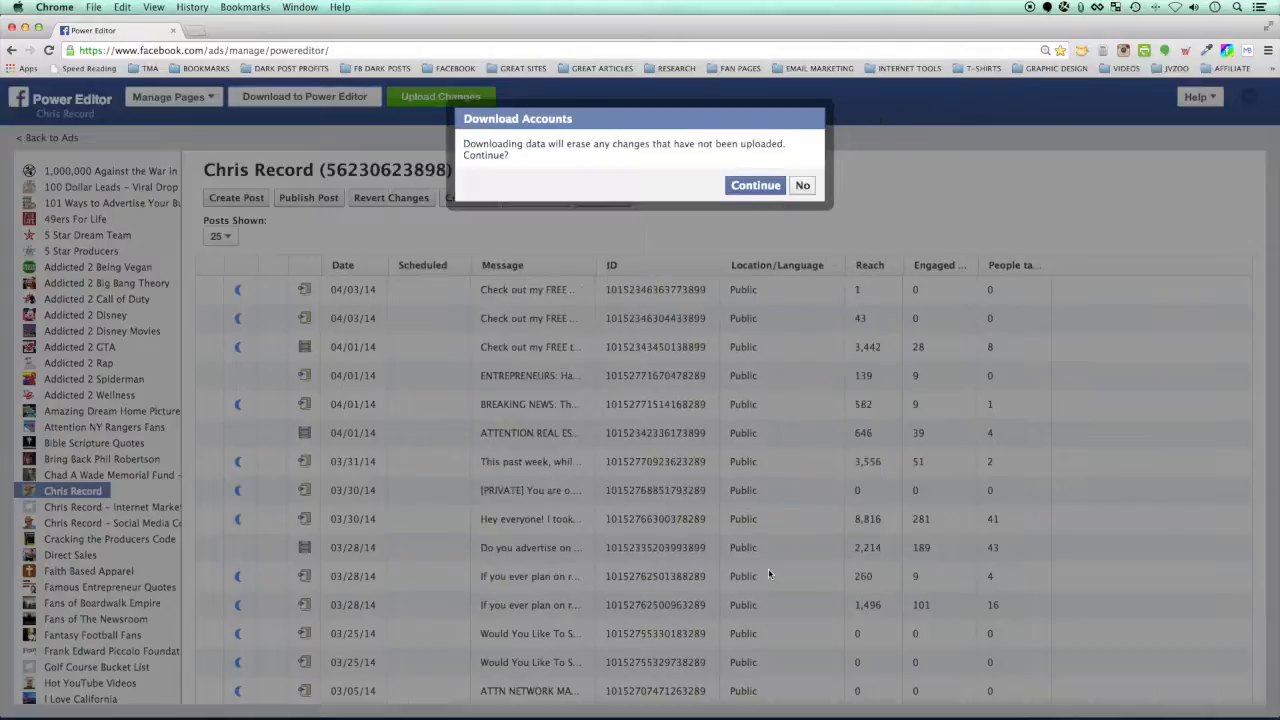
left_click(755, 185)
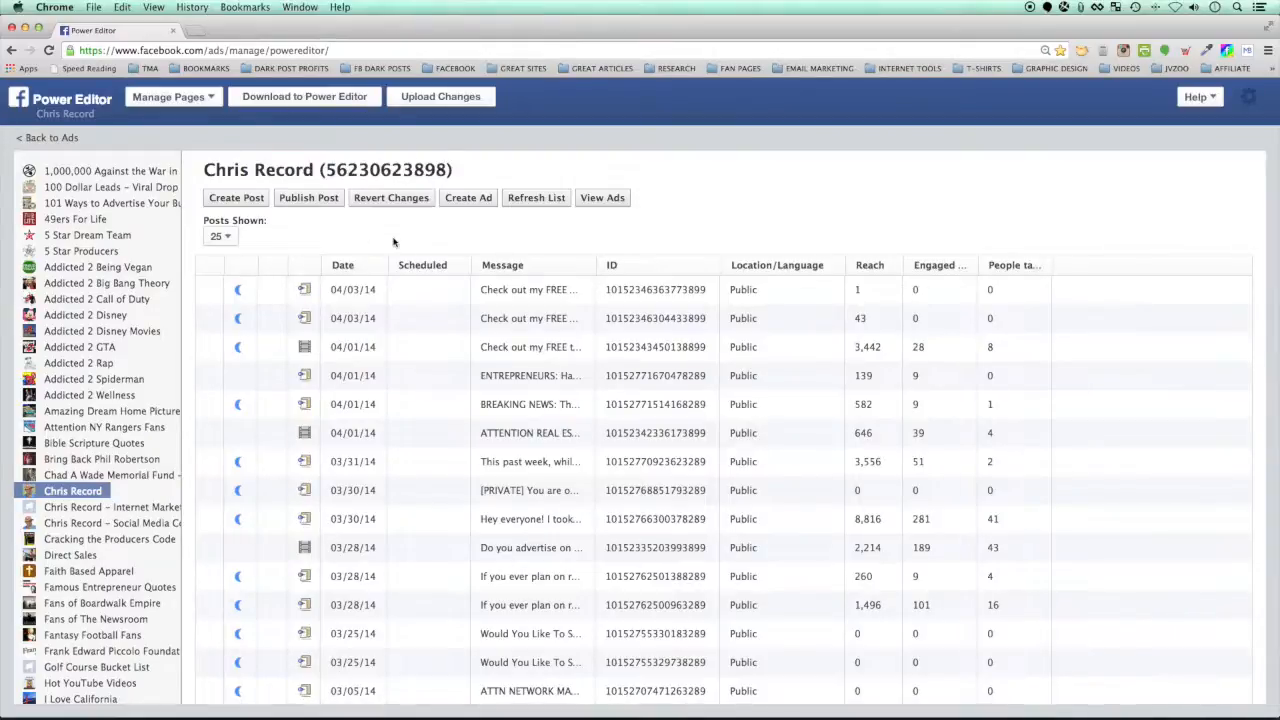
left_click(211, 100)
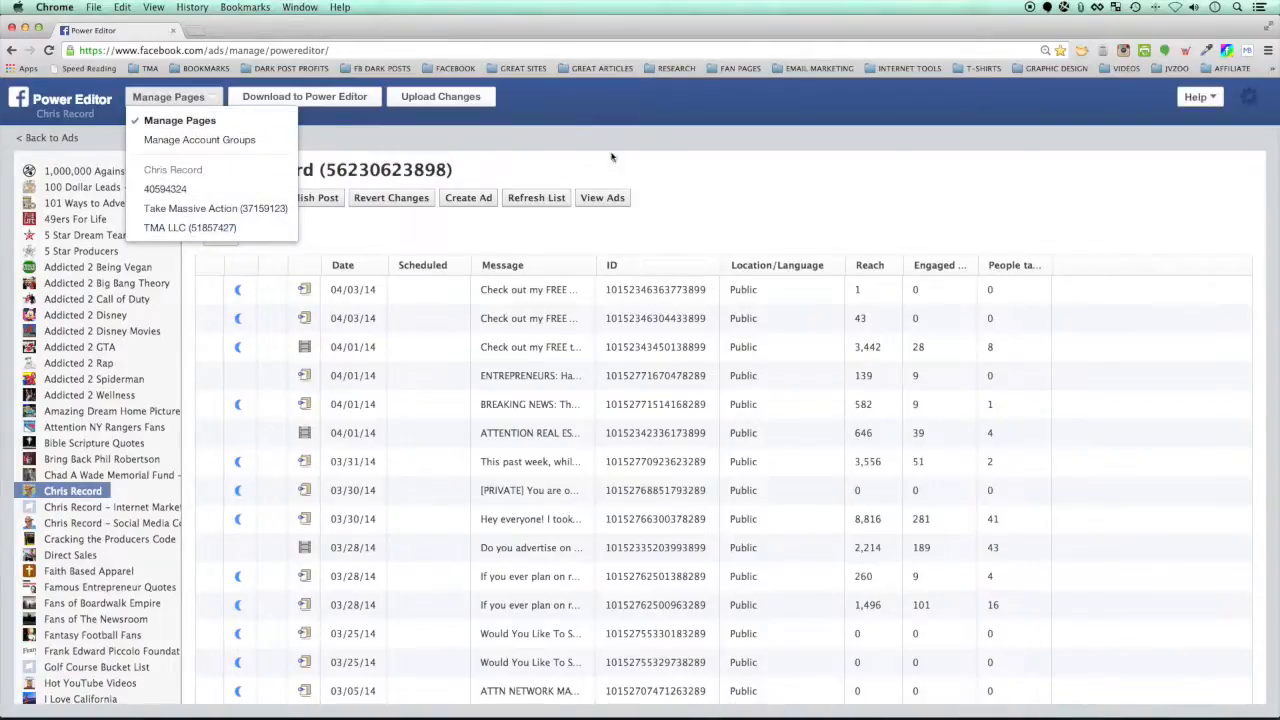
left_click(711, 186)
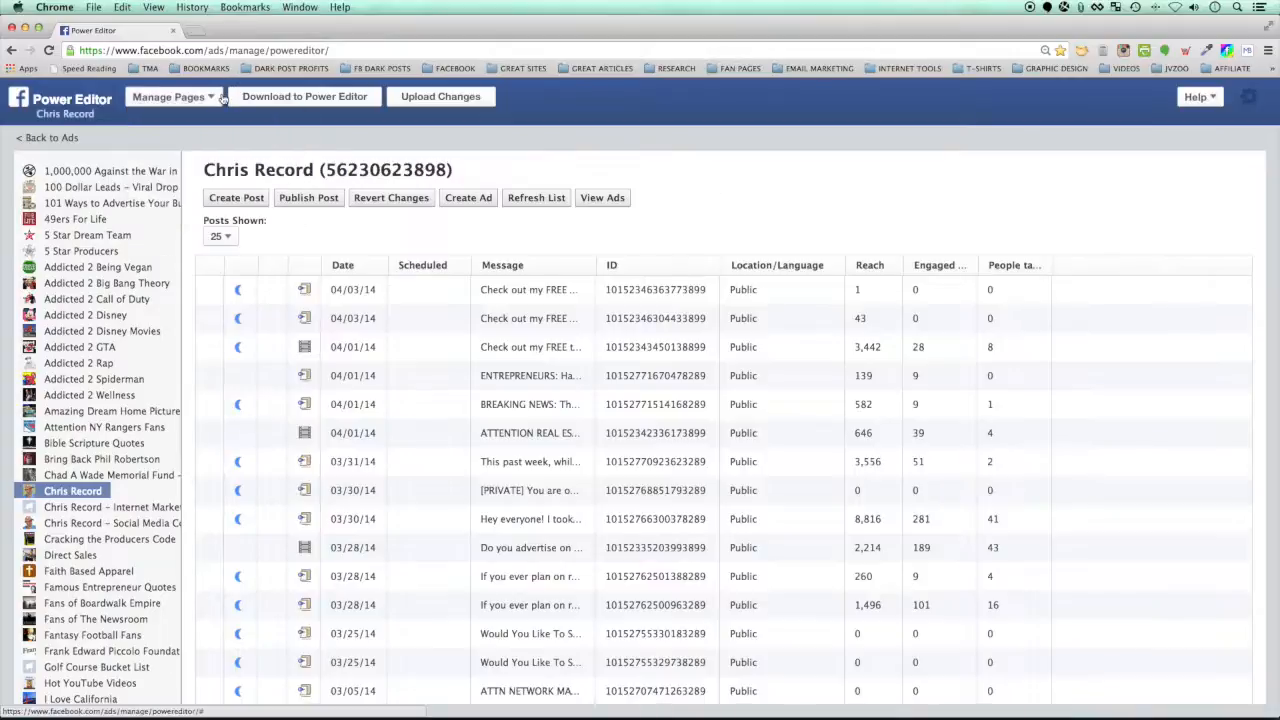
left_click(211, 100)
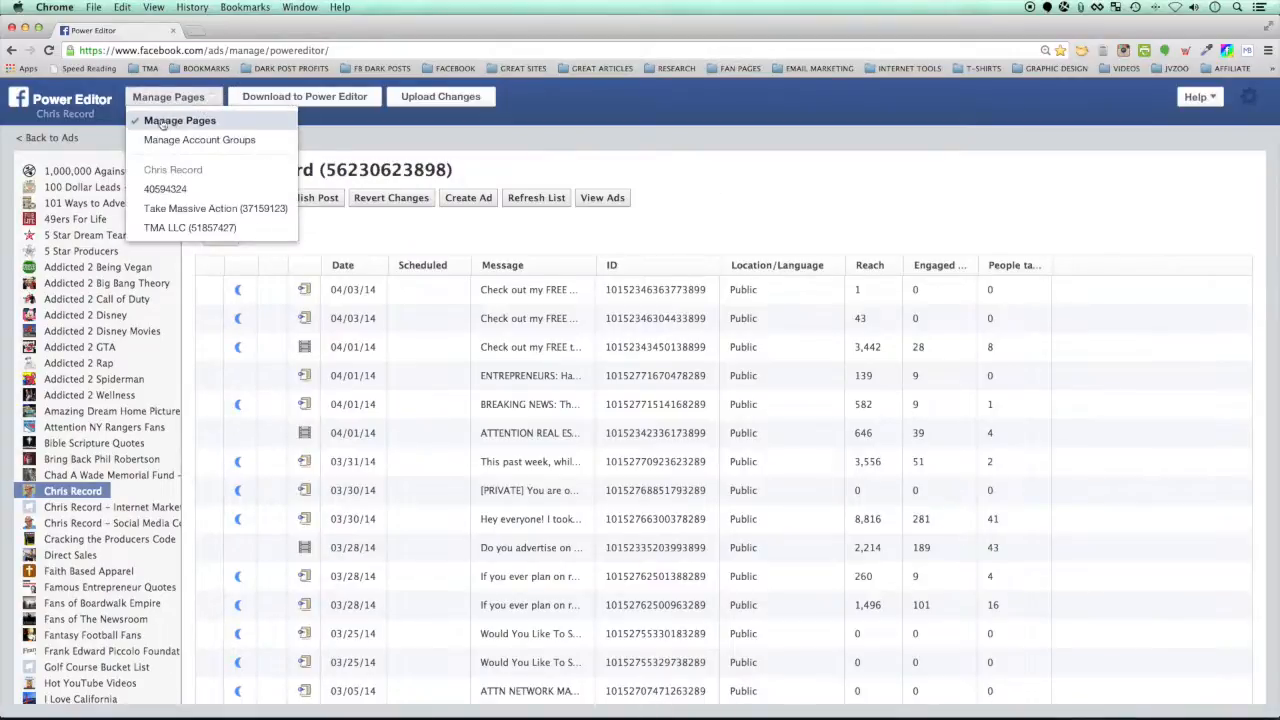
left_click(733, 190)
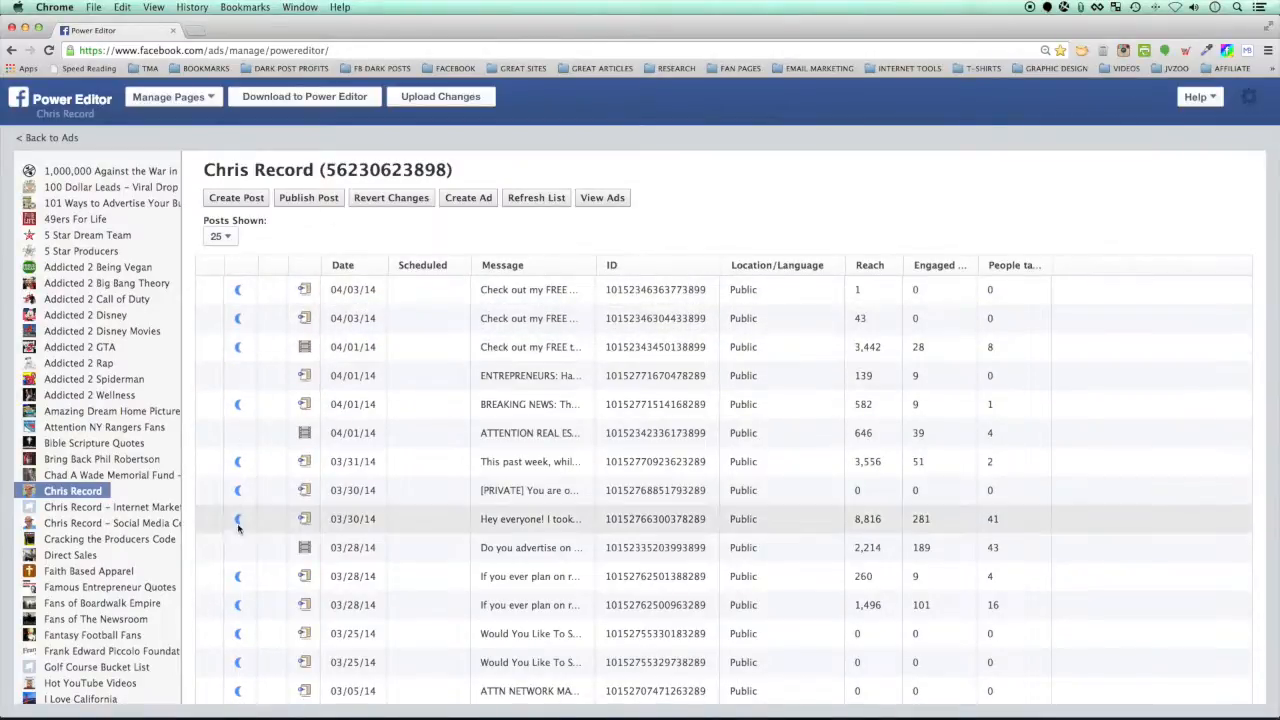
Step: Preview the 03/30/14 "Hey everyone!" dark post and compare it with the 03/28/14 "Do you advertise on" video post
scroll(235, 520, "down", 1)
scroll(237, 535, "down", 1)
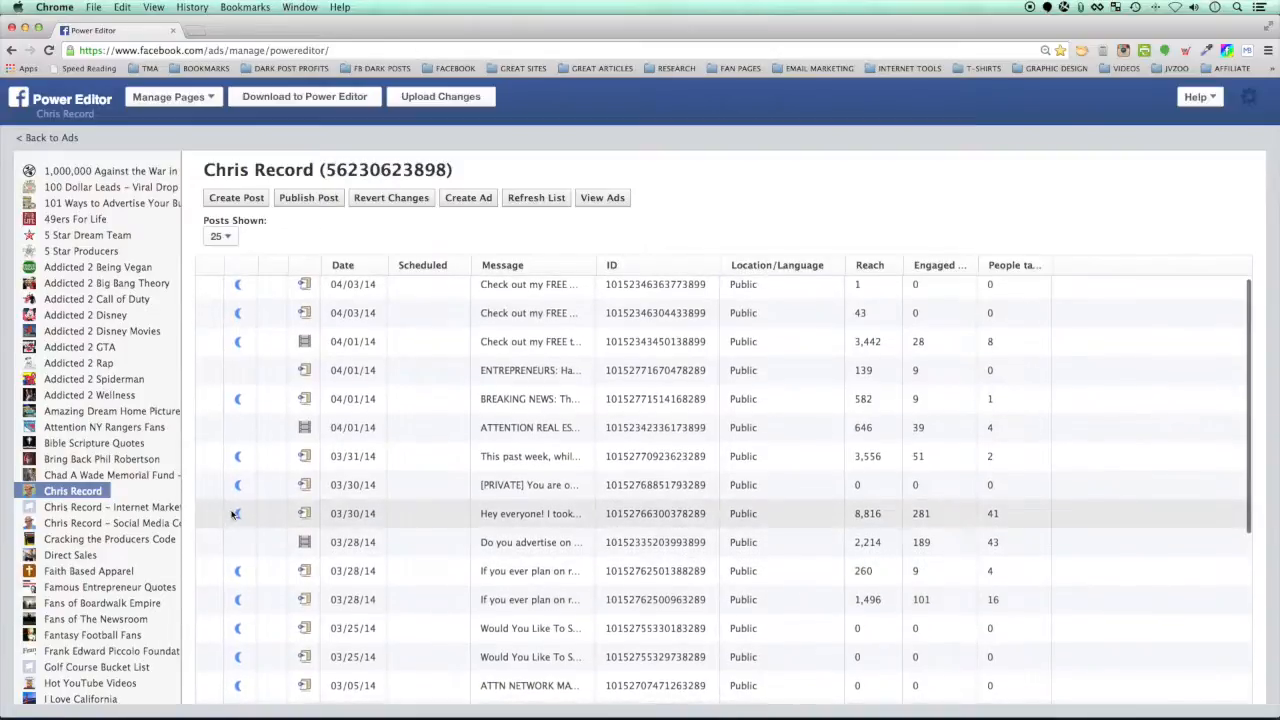
left_click(238, 513)
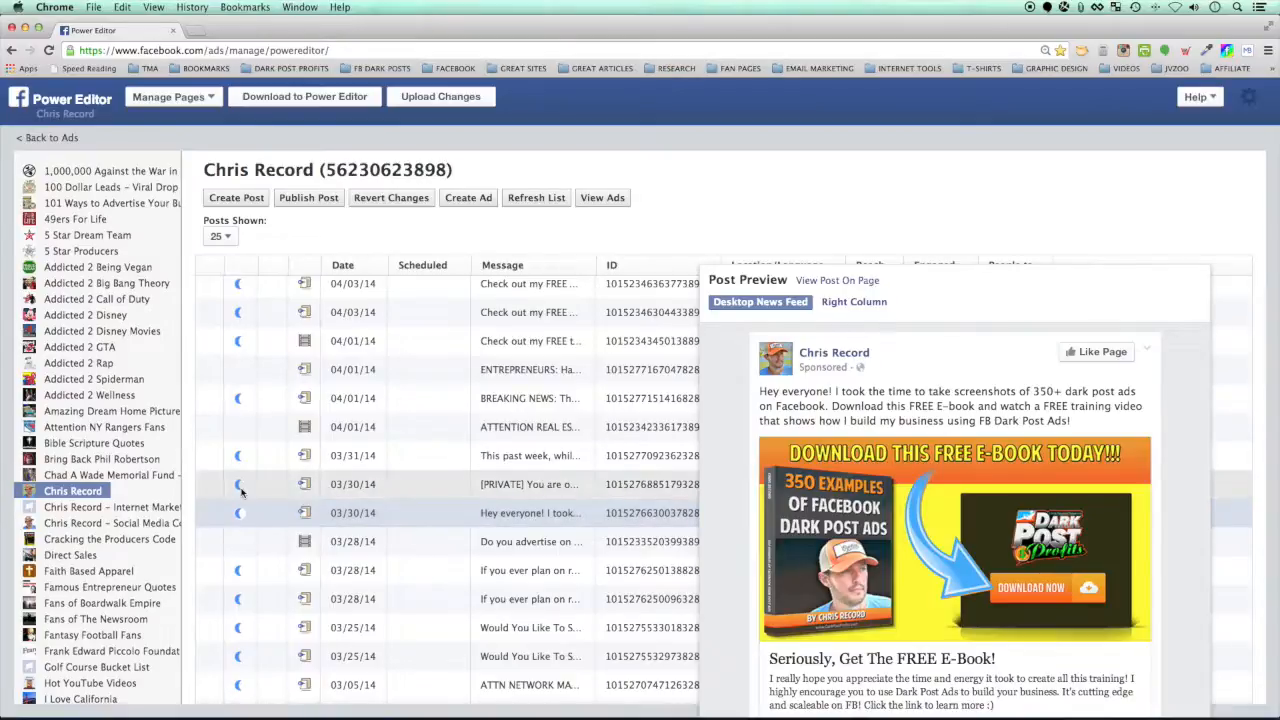
left_click(238, 542)
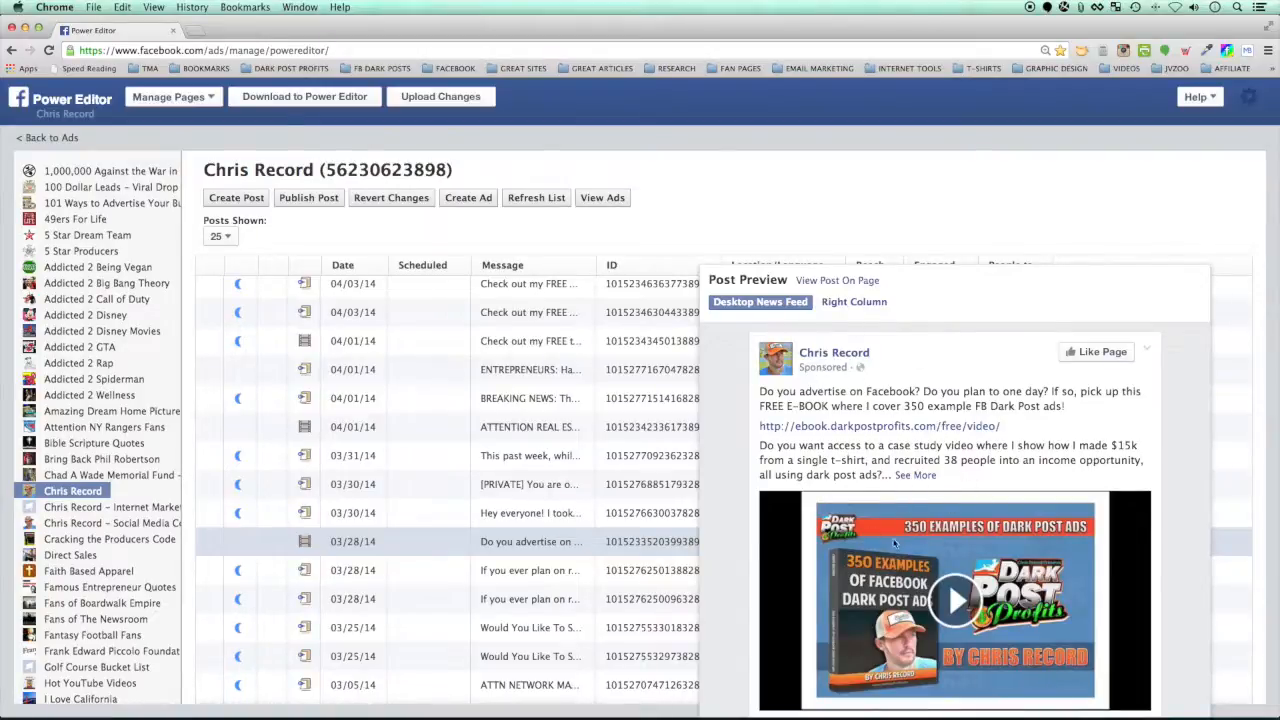
left_click(240, 515)
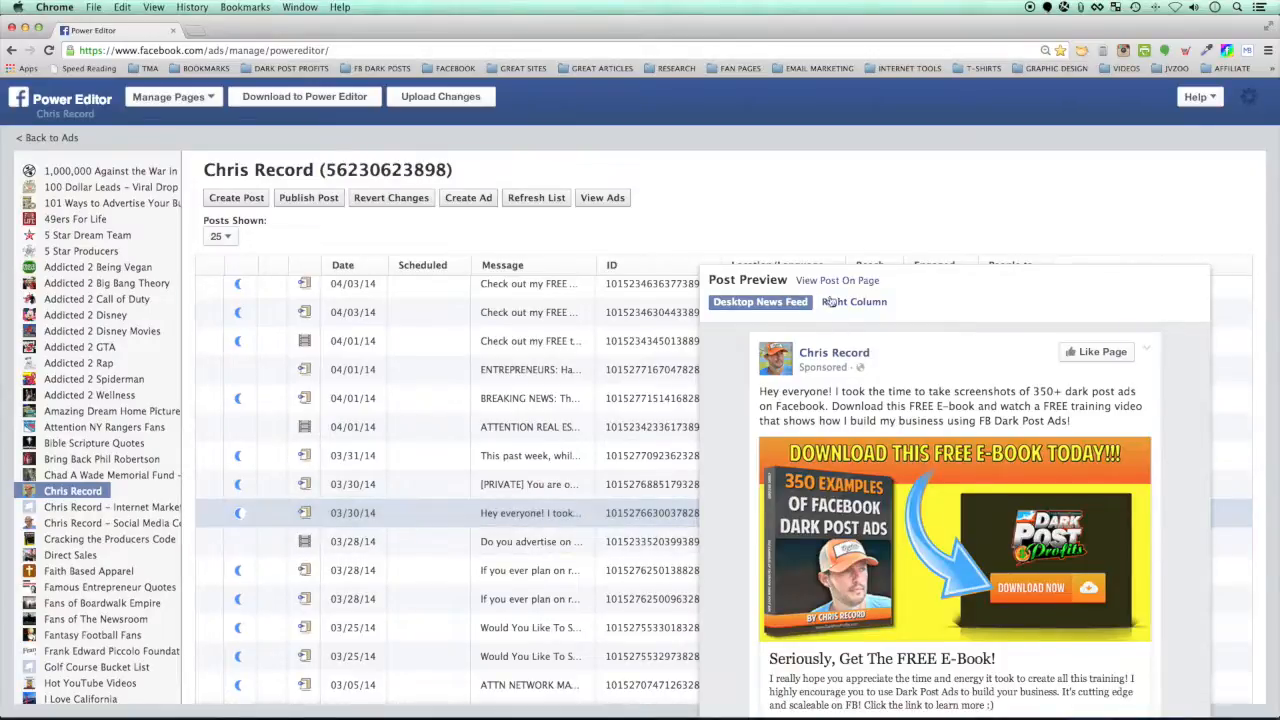
left_click(940, 196)
Step: Start a new unpublished page post and examine the fields of the Photo, Video, Status and Offer post types
left_click(222, 200)
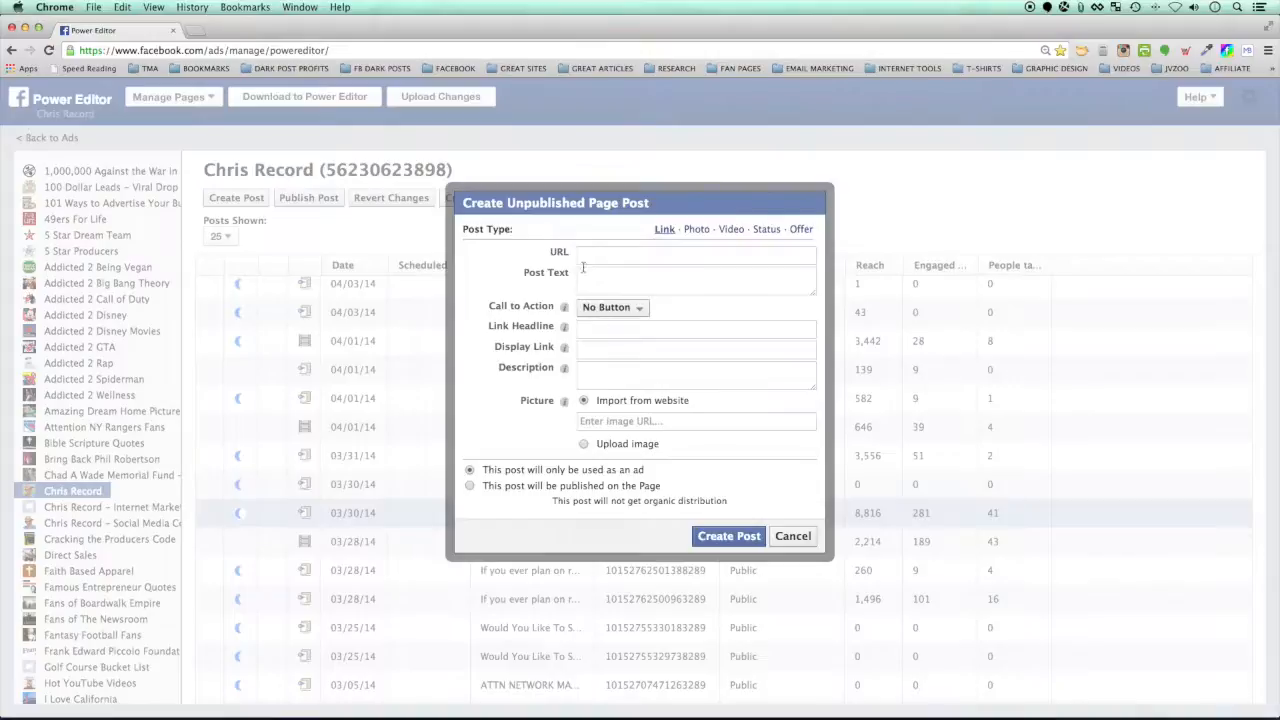
left_click(696, 230)
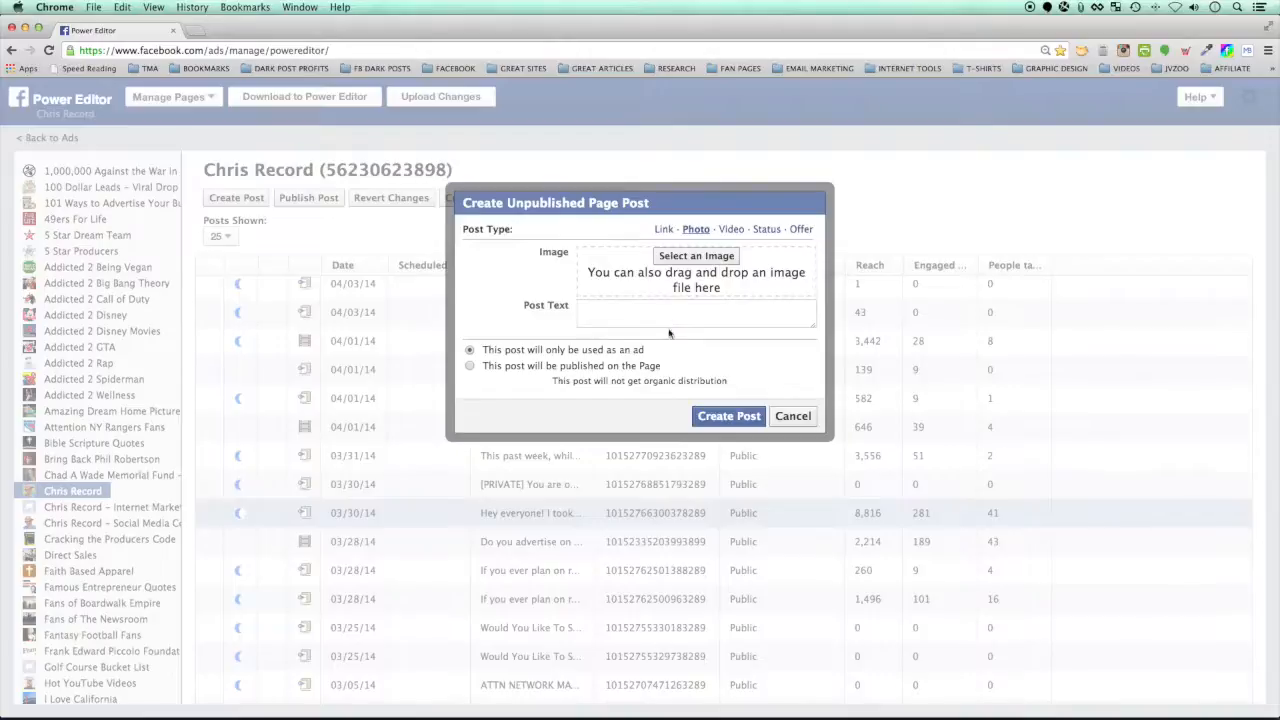
left_click(731, 230)
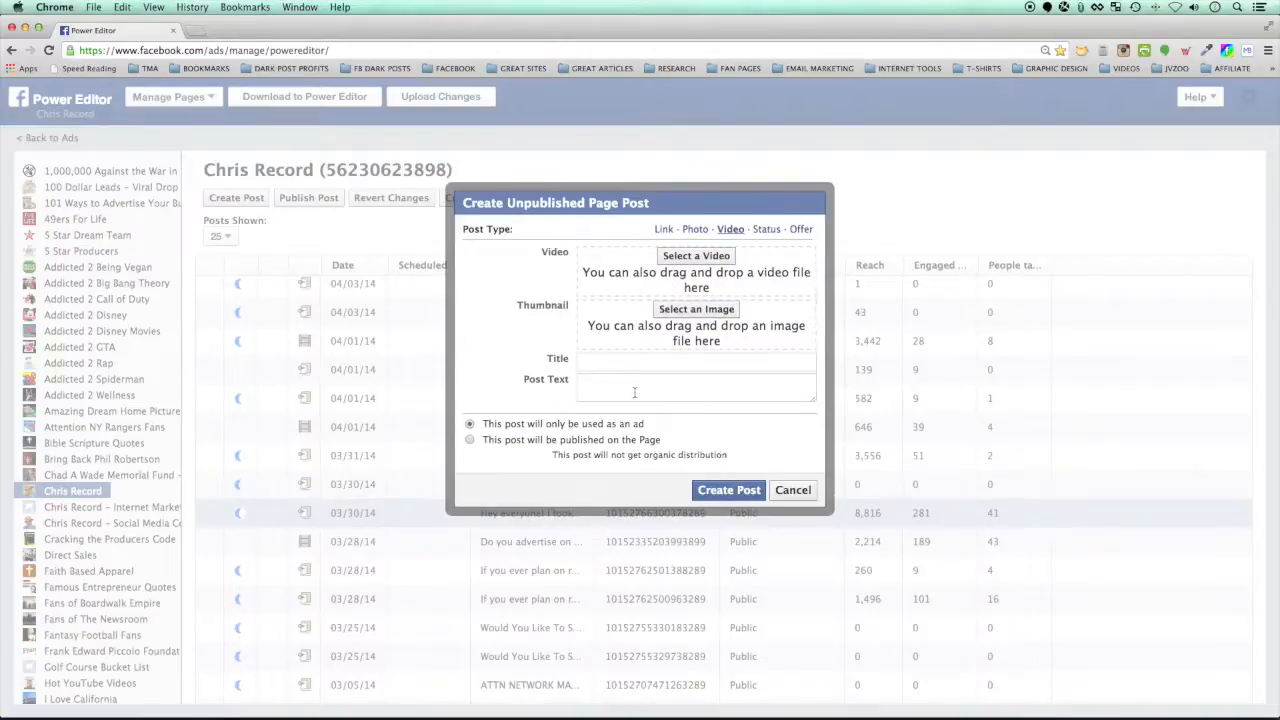
left_click(766, 231)
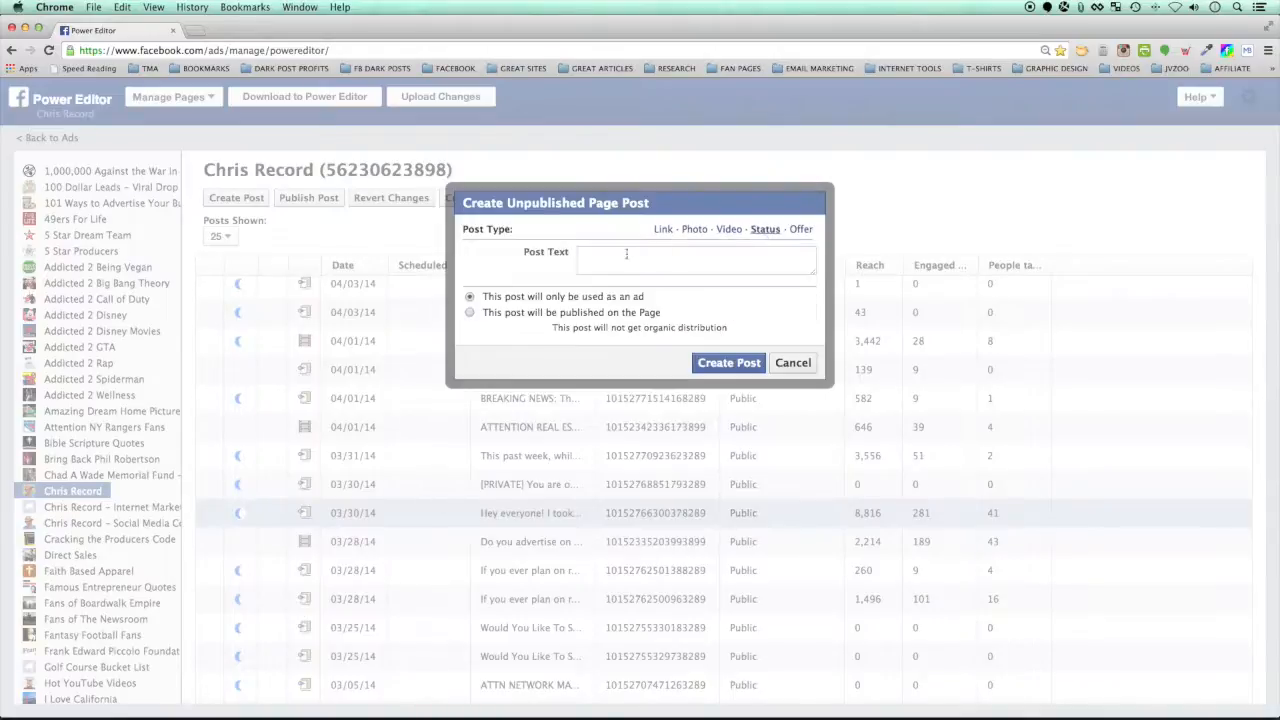
left_click(801, 231)
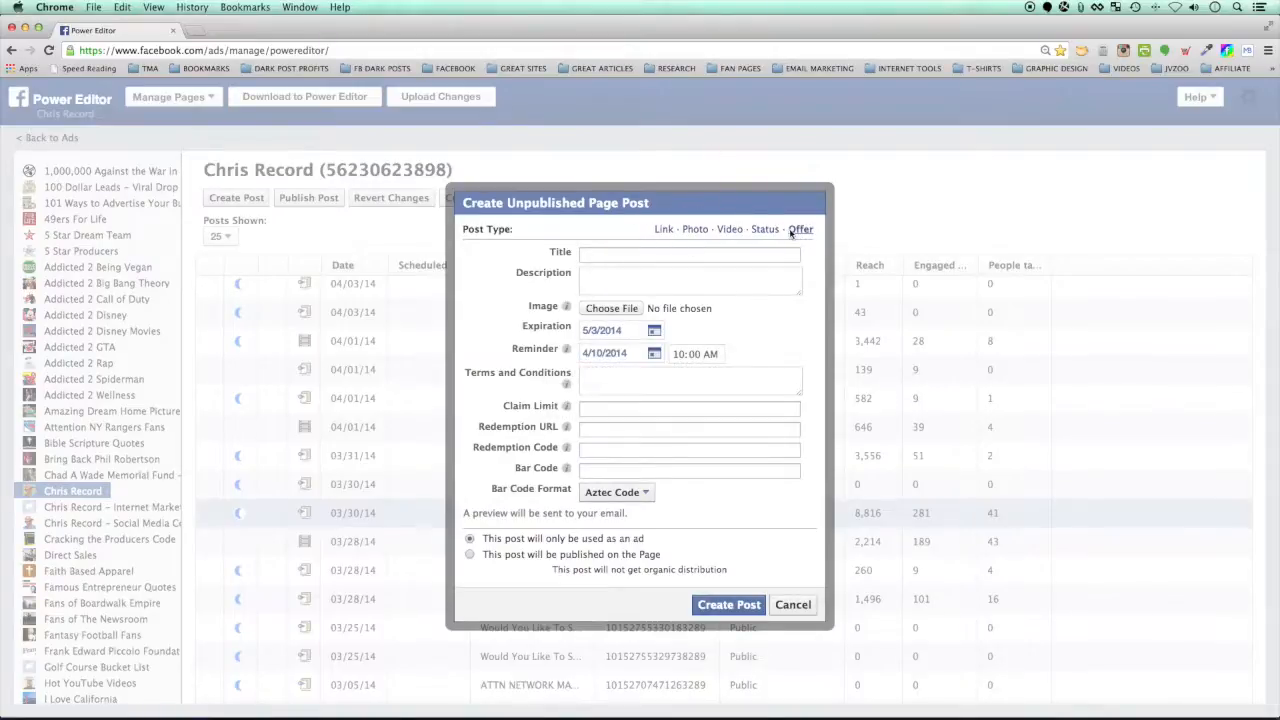
left_click(729, 230)
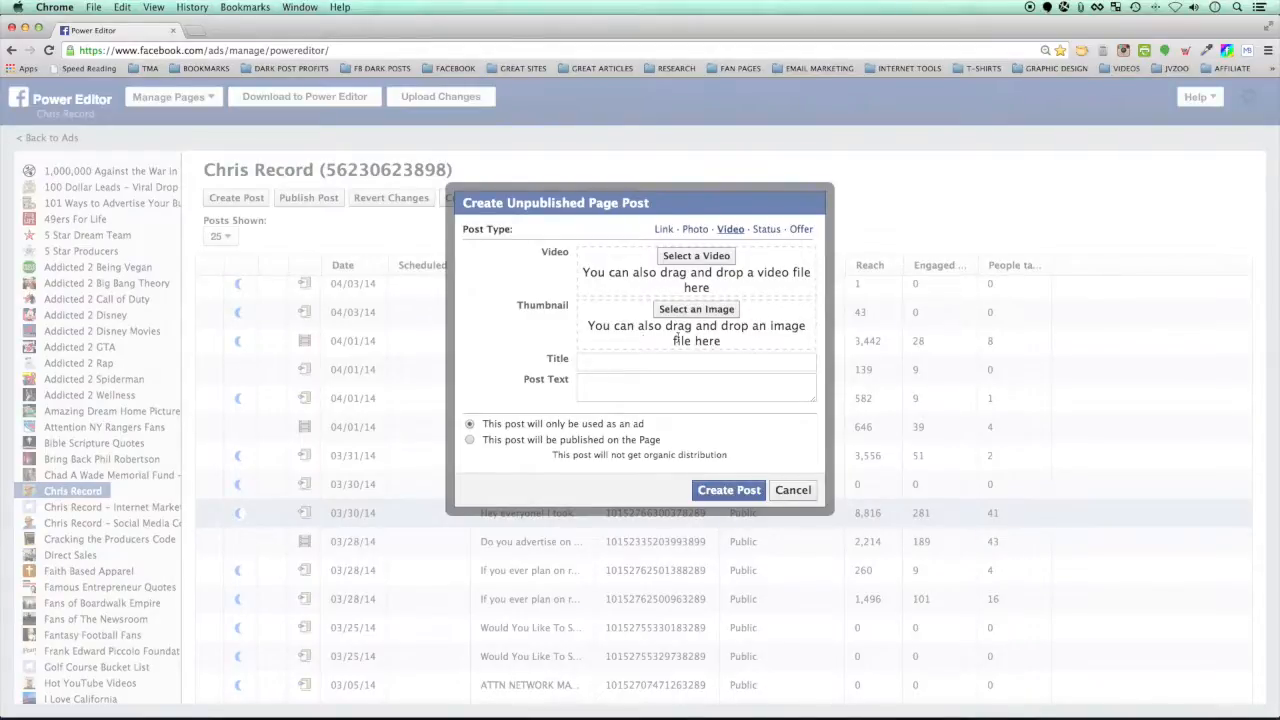
Step: Examine the Link post type's URL, post text, call-to-action choices and link headline explanation
left_click(664, 230)
left_click(644, 254)
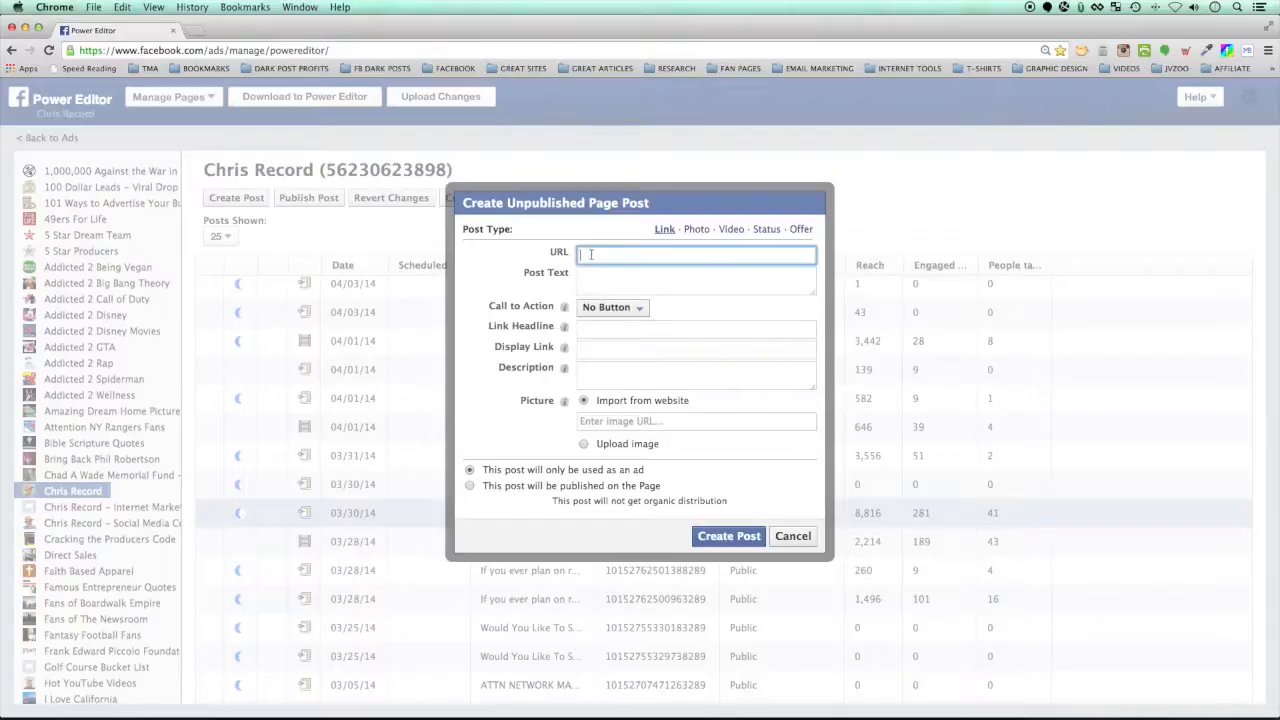
left_click(702, 279)
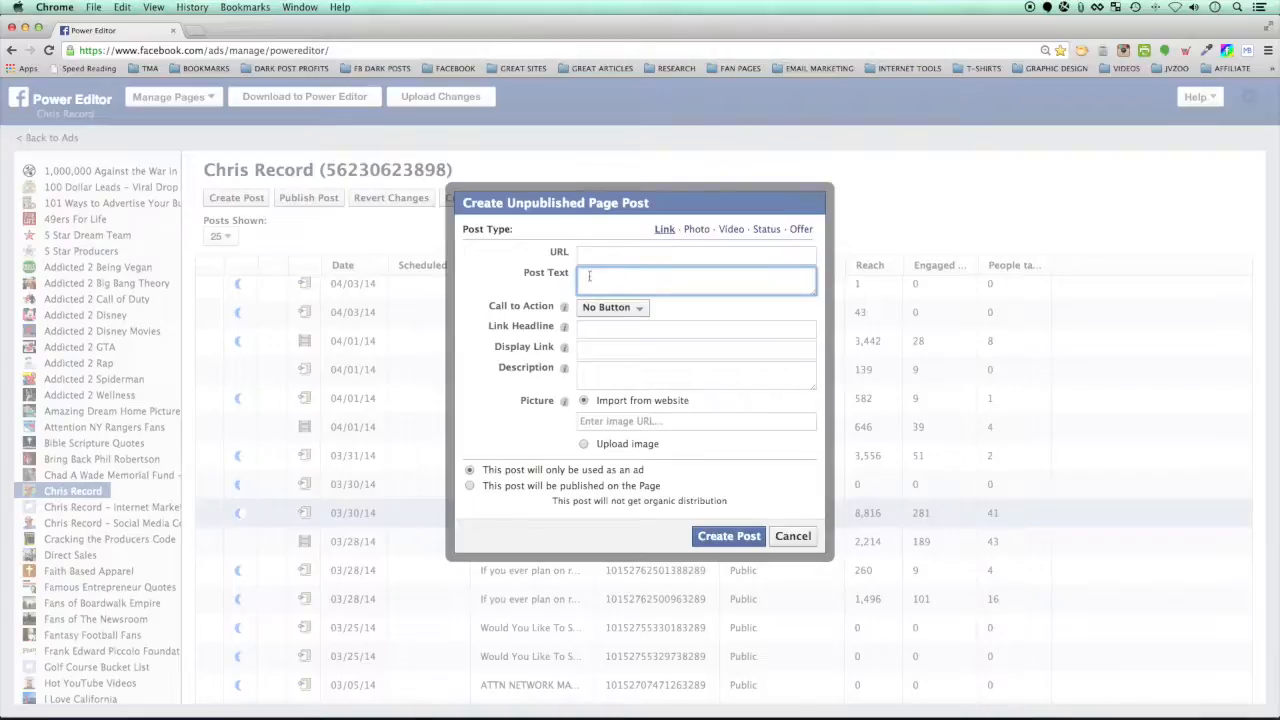
left_click(612, 307)
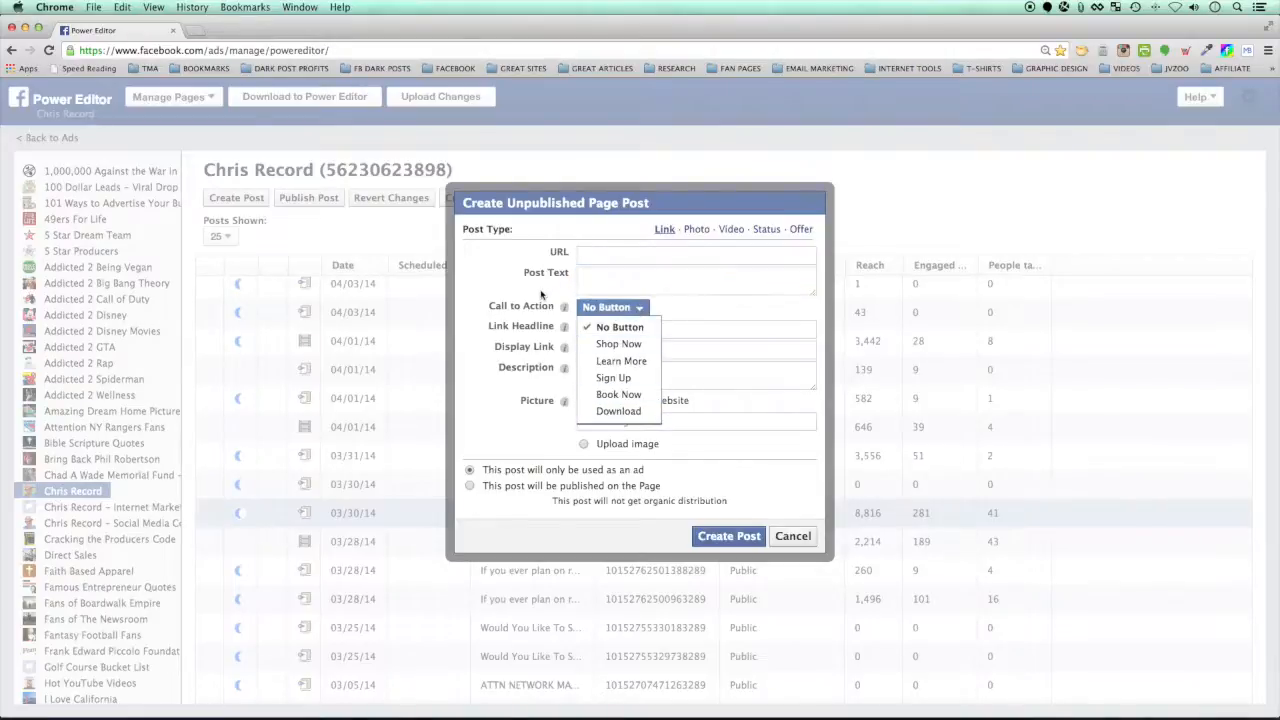
left_click(526, 325)
left_click(606, 328)
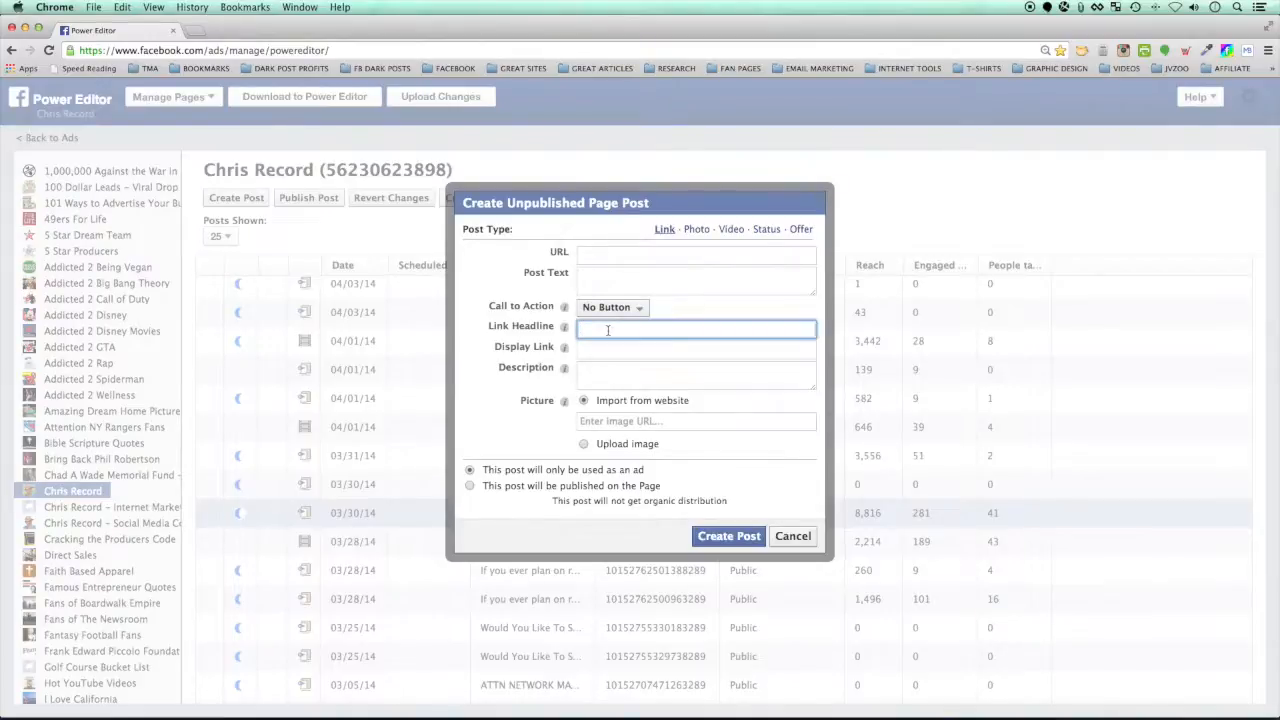
mouse_move(565, 330)
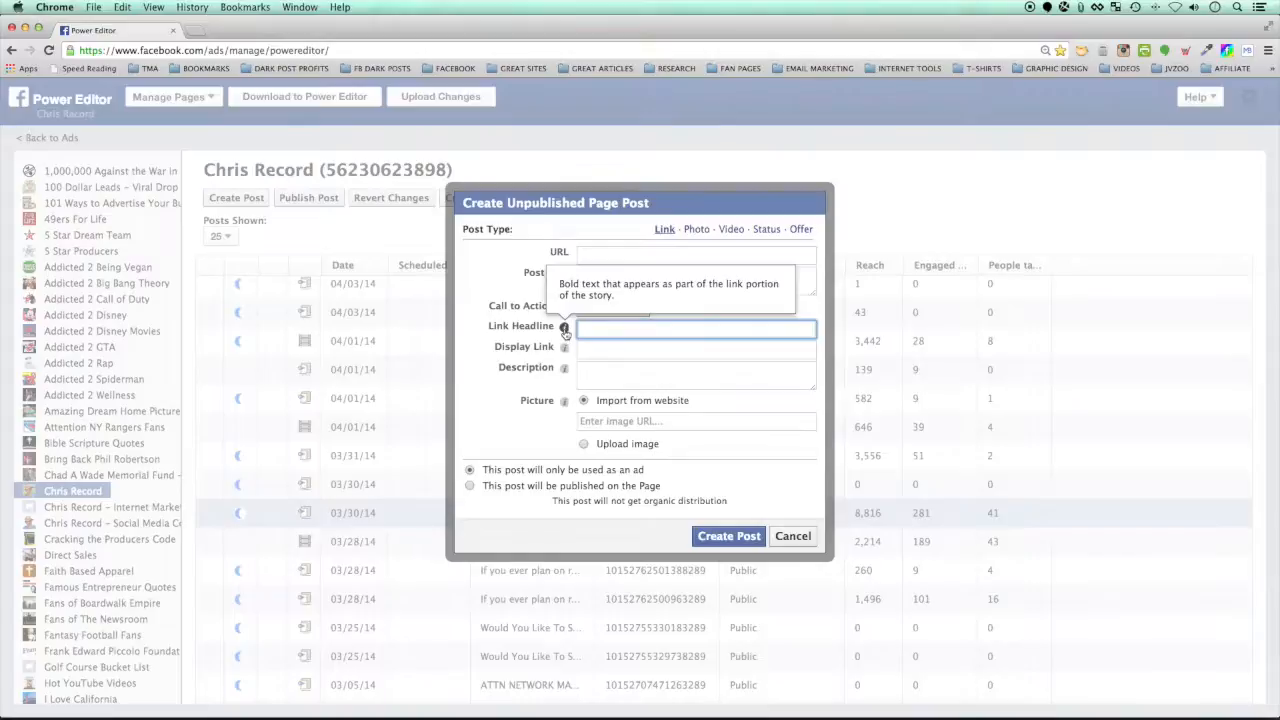
Step: Try the display link "google me" and the image upload option in the link post, and discard the draft
left_click(613, 347)
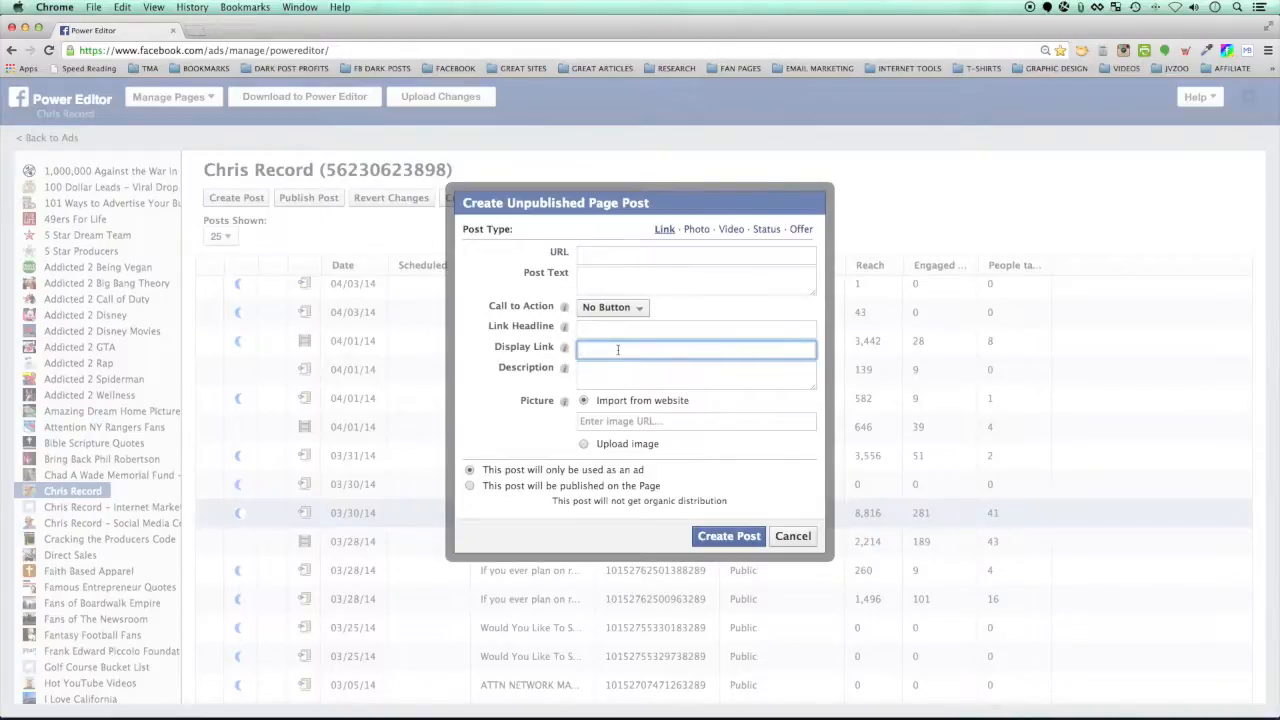
type("google me")
left_click(584, 444)
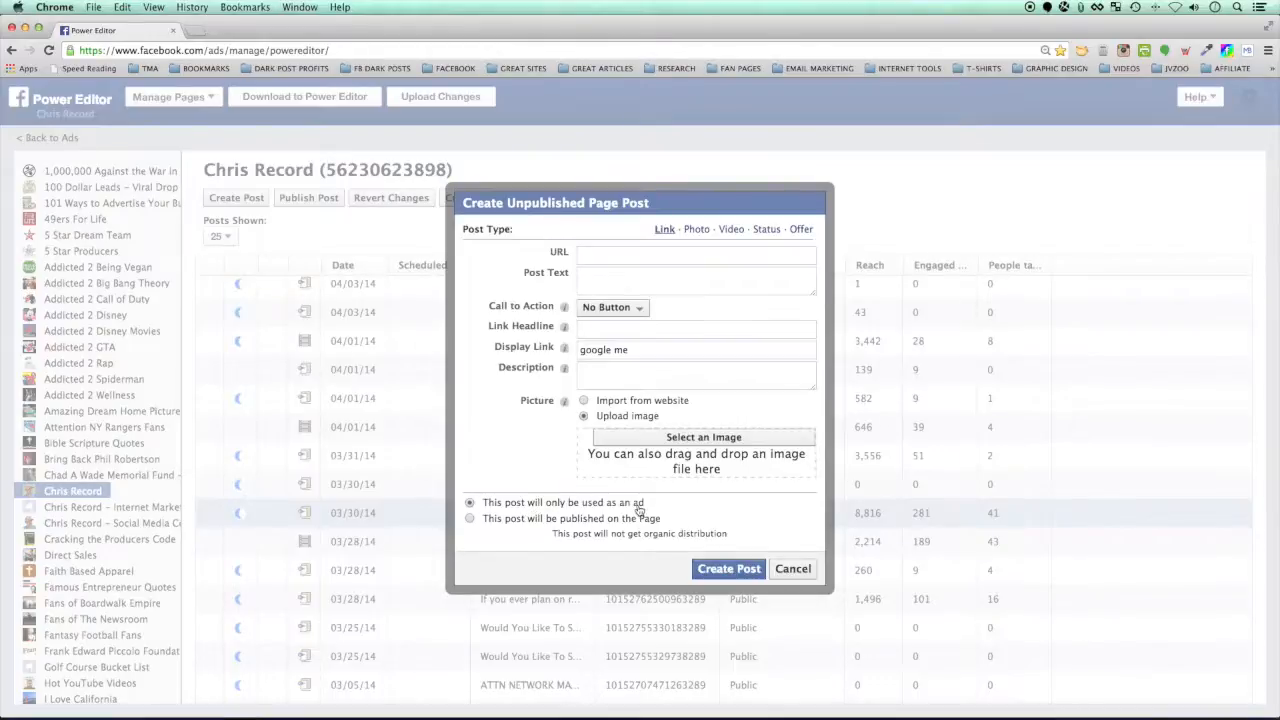
left_click(793, 568)
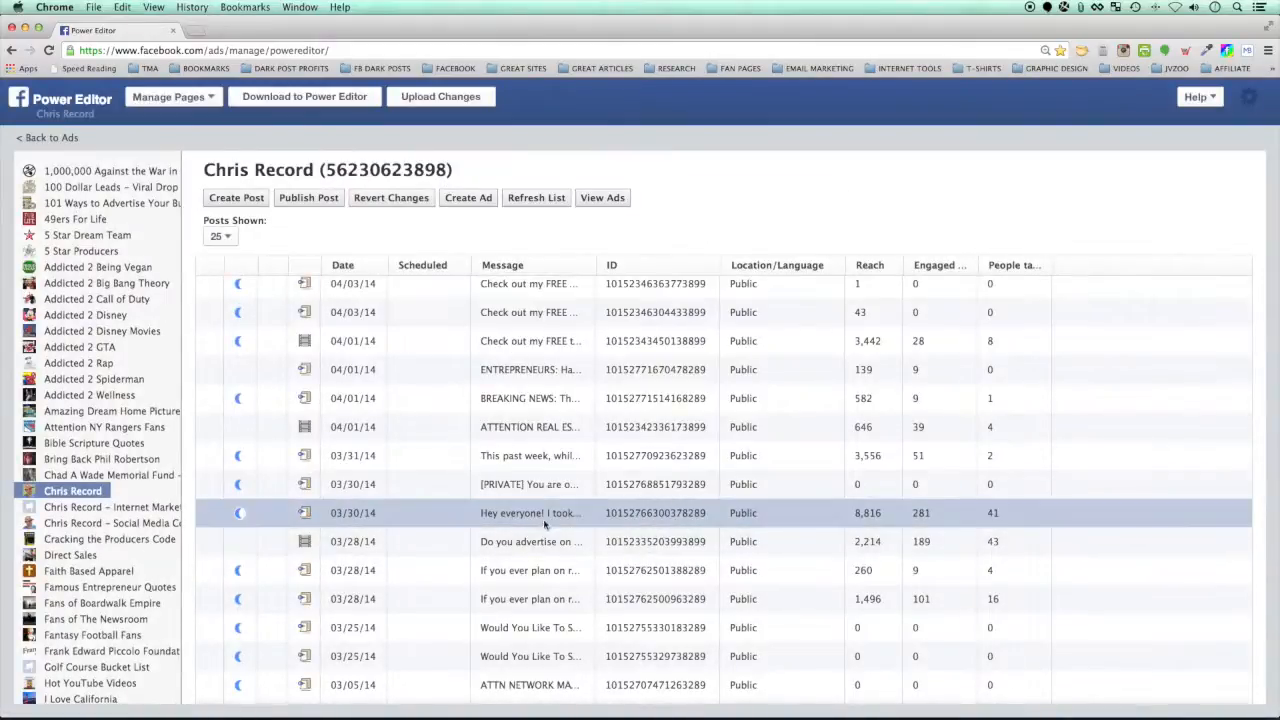
Step: Review the 03/30/14 e-book post's desktop news feed preview, including its image, headline, description and display link
mouse_move(543, 514)
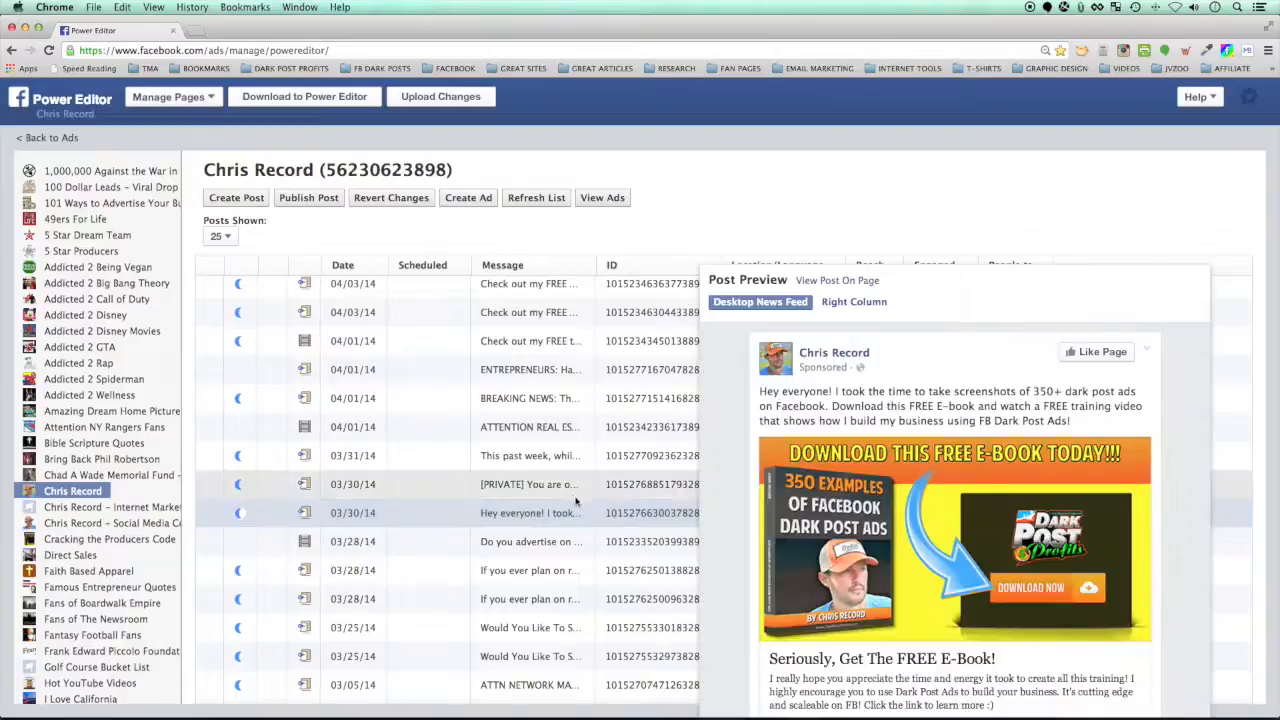
scroll(1012, 453, "down", 2)
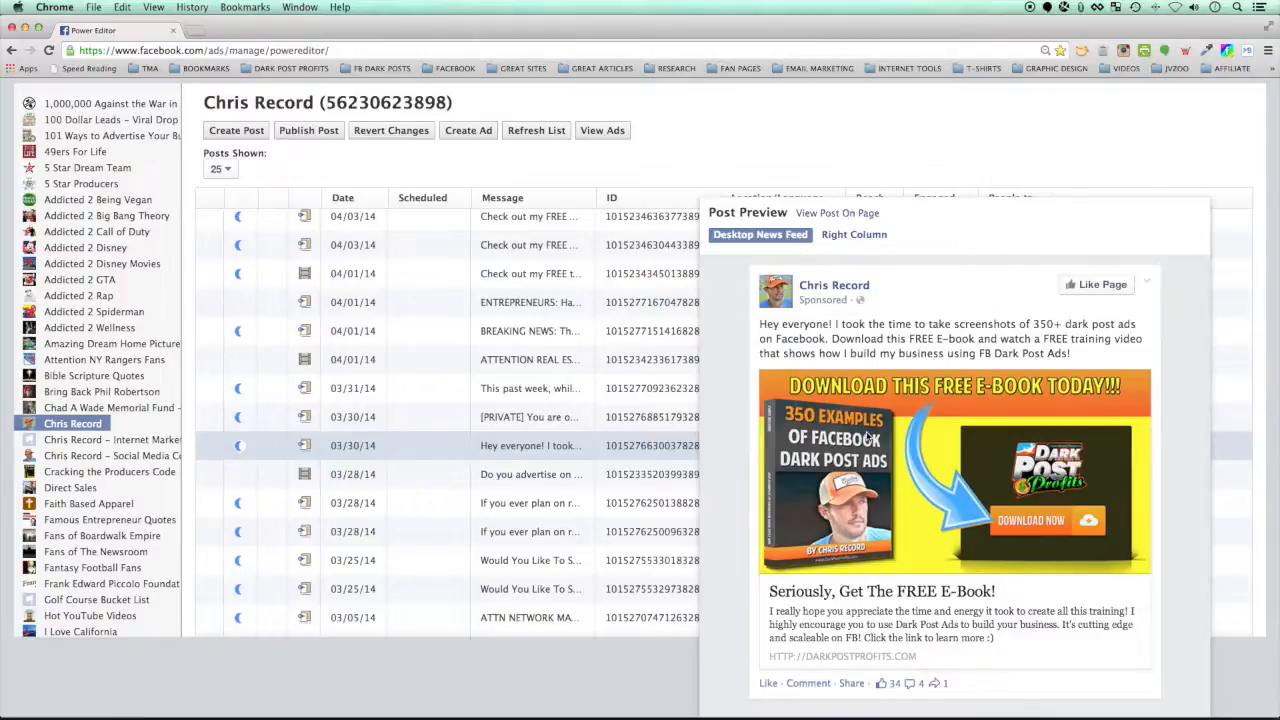
scroll(808, 366, "up", 2)
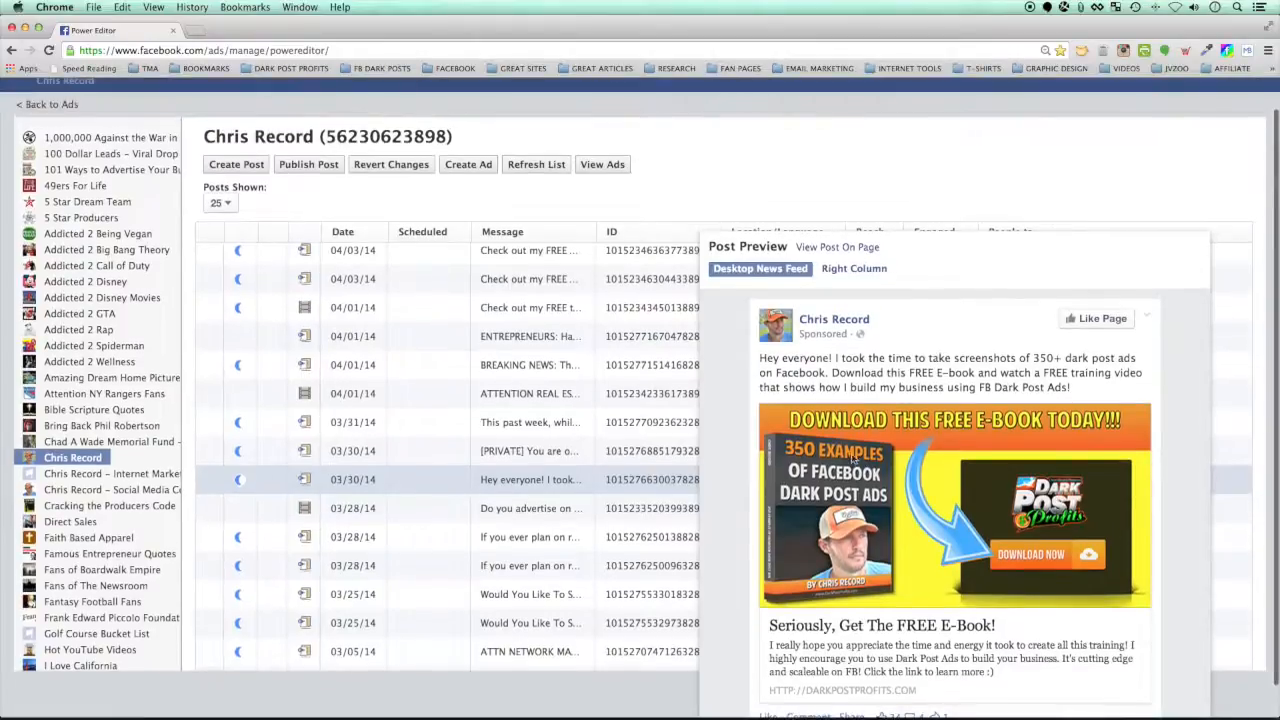
scroll(513, 290, "up", 1)
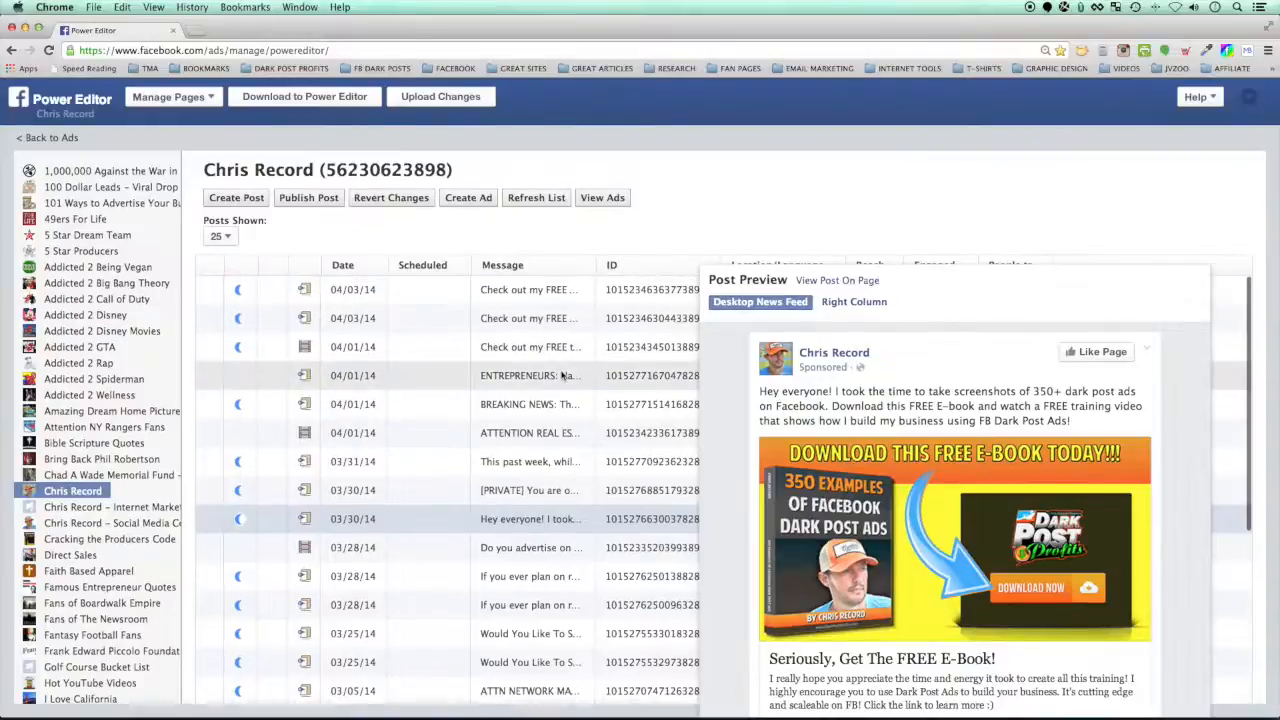
Step: Compare the desktop news feed previews of the two 04/03/14 FREE Video posts about finding real estate buyers and sellers
left_click(515, 289)
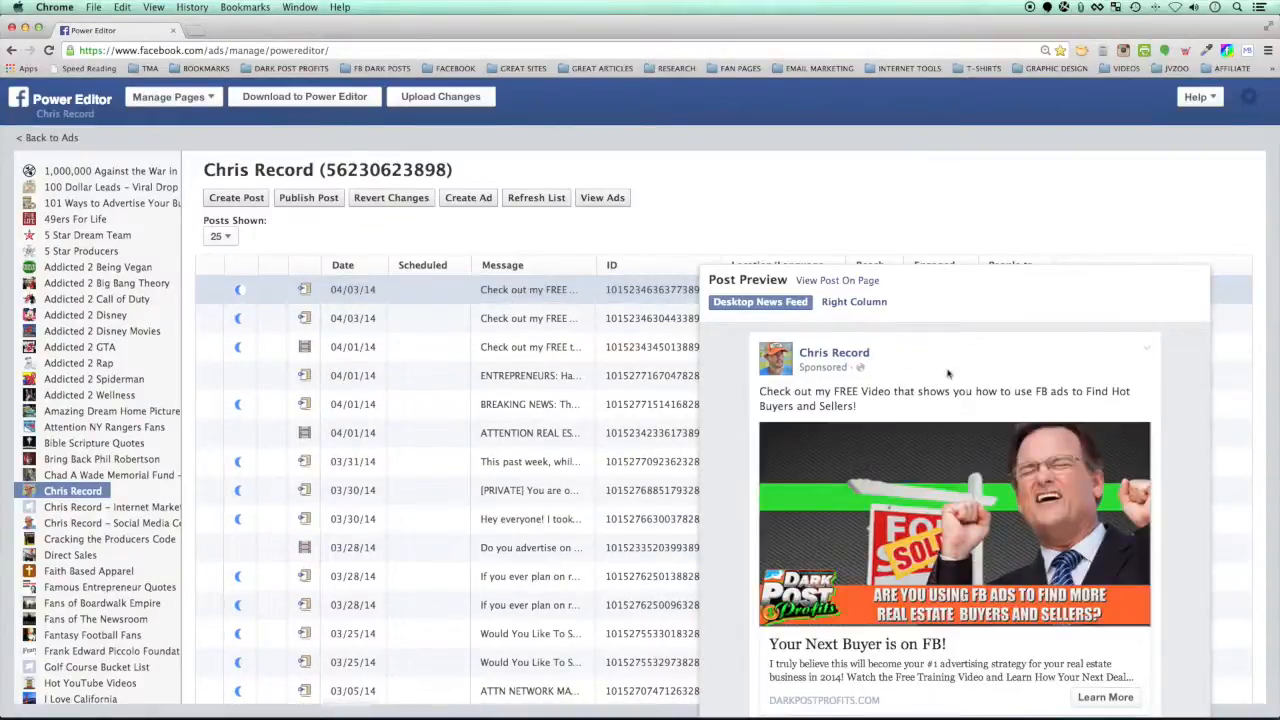
scroll(1022, 385, "down", 2)
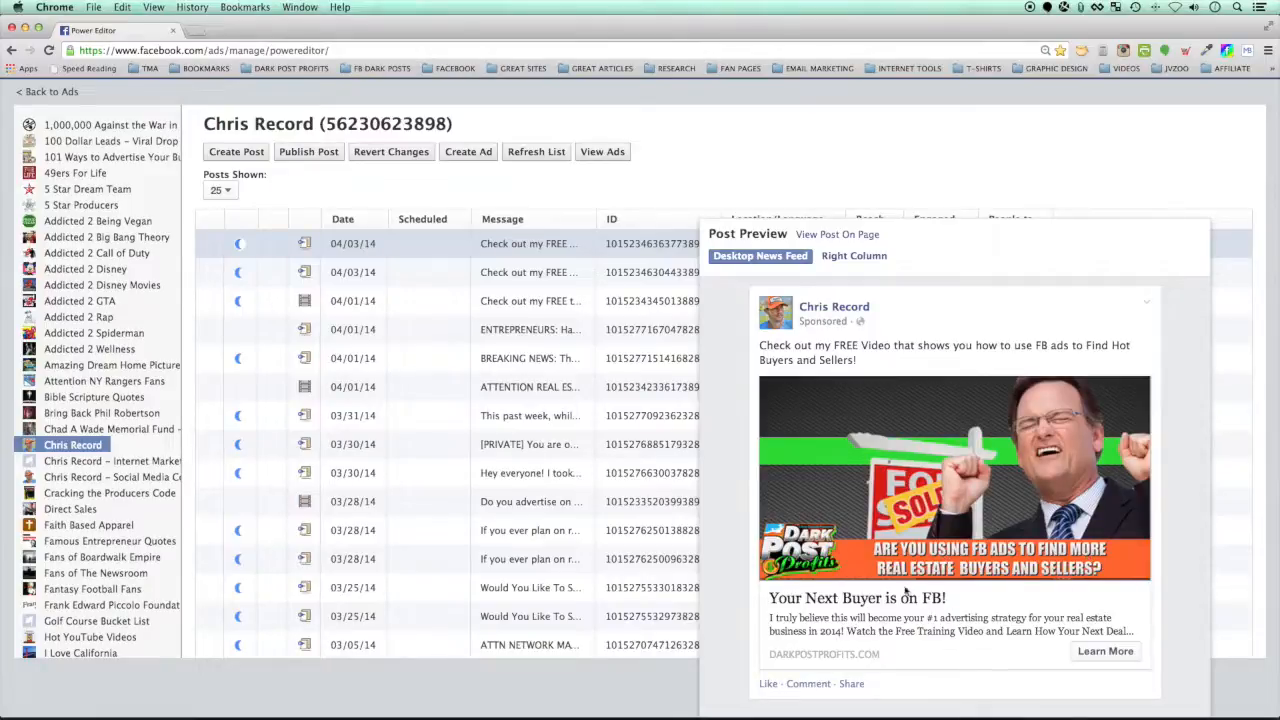
scroll(502, 285, "up", 1)
left_click(509, 317)
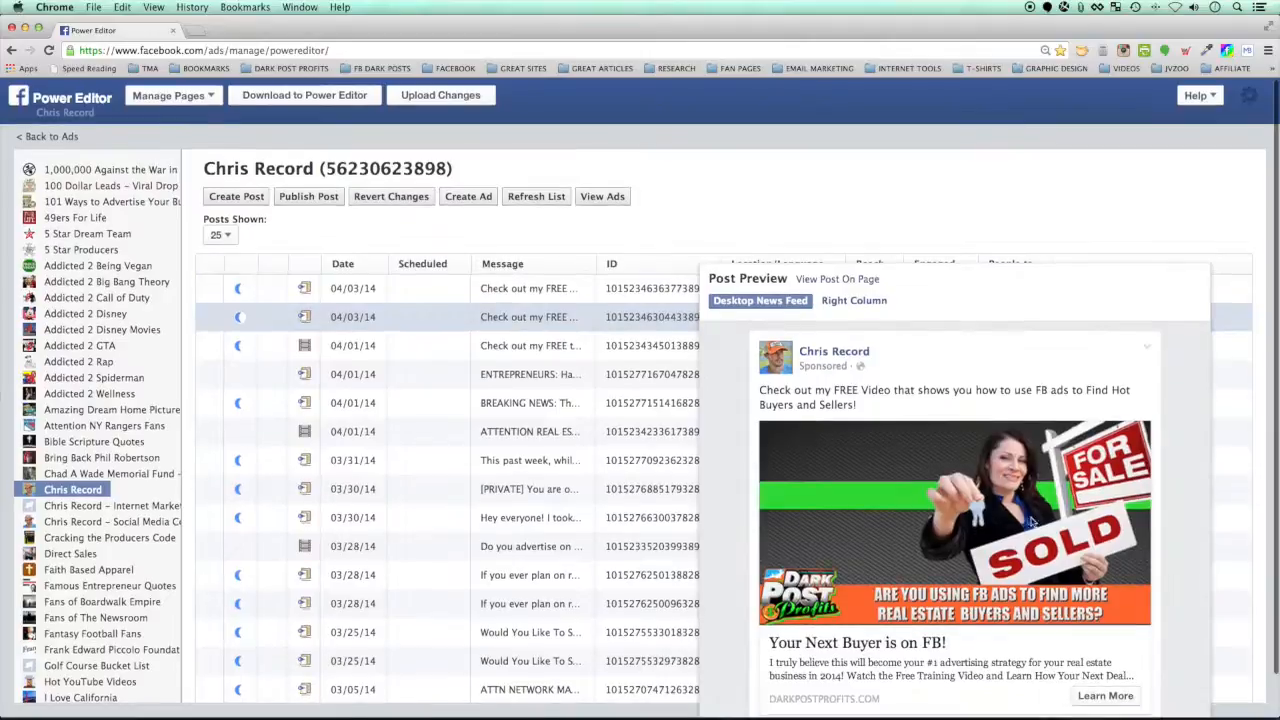
left_click(522, 288)
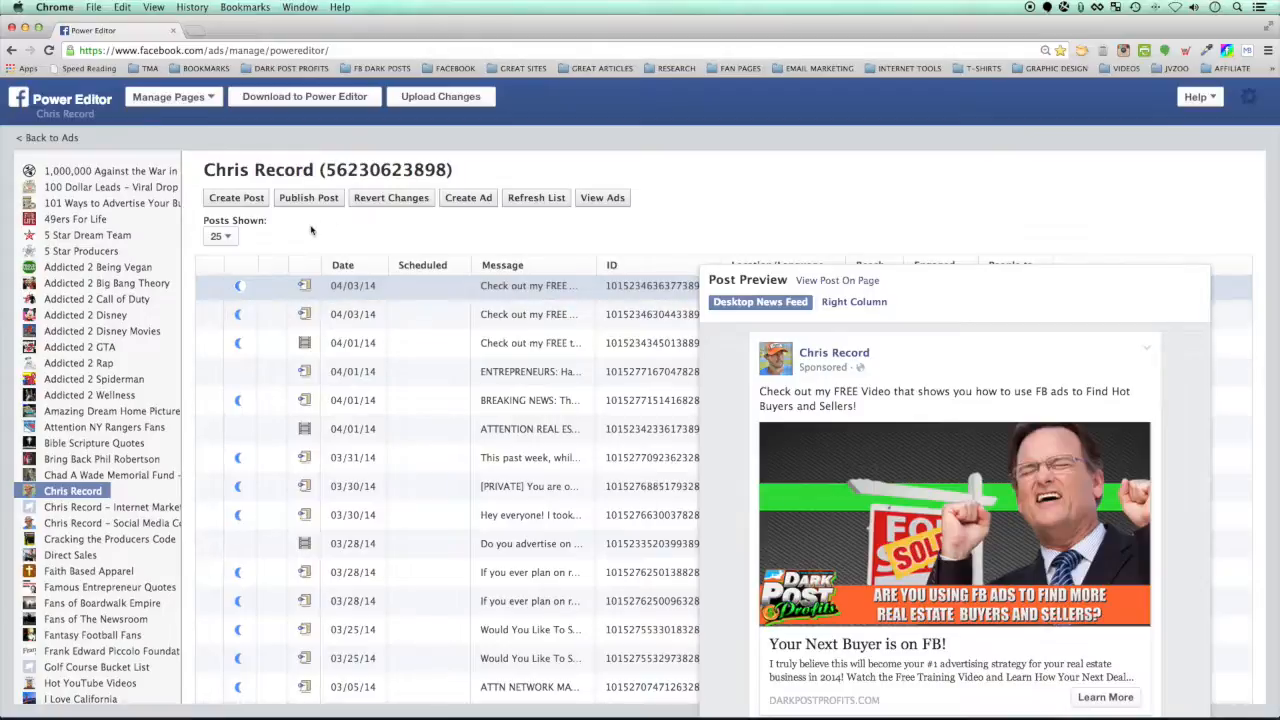
Step: Switch from managing pages to the TMA LLC ad account and show its campaigns
left_click(210, 97)
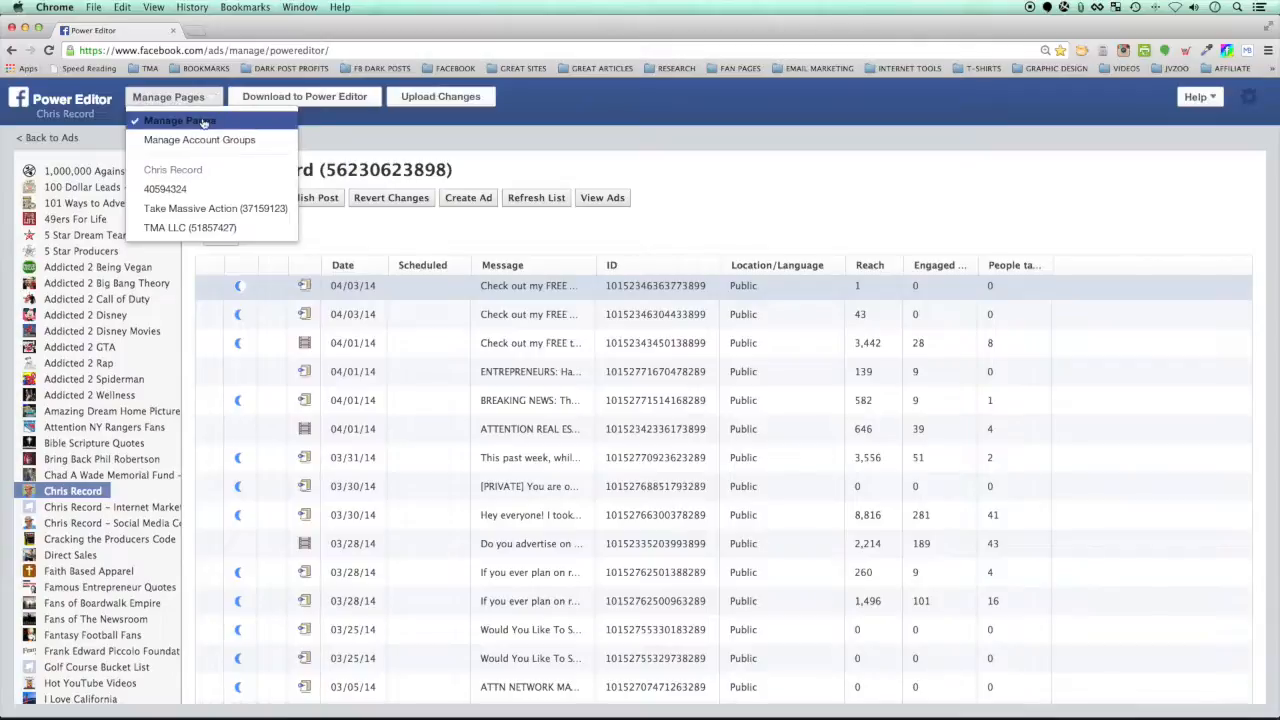
left_click(252, 232)
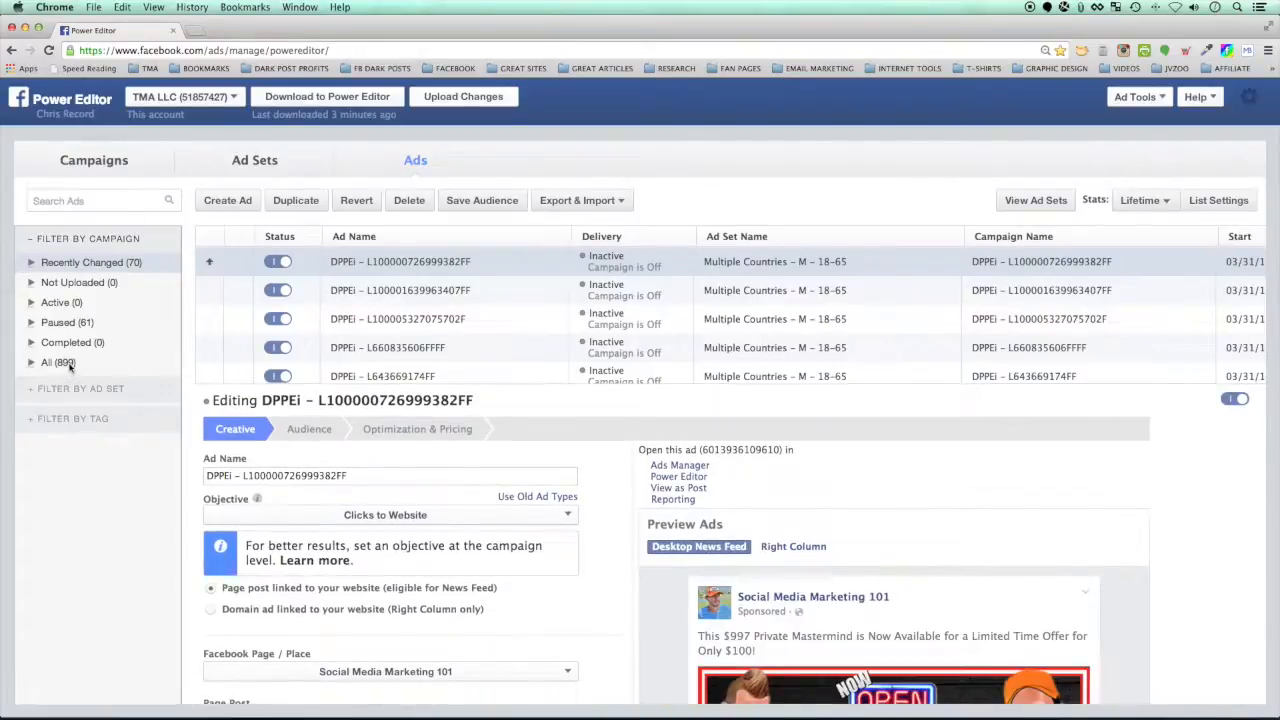
left_click(94, 162)
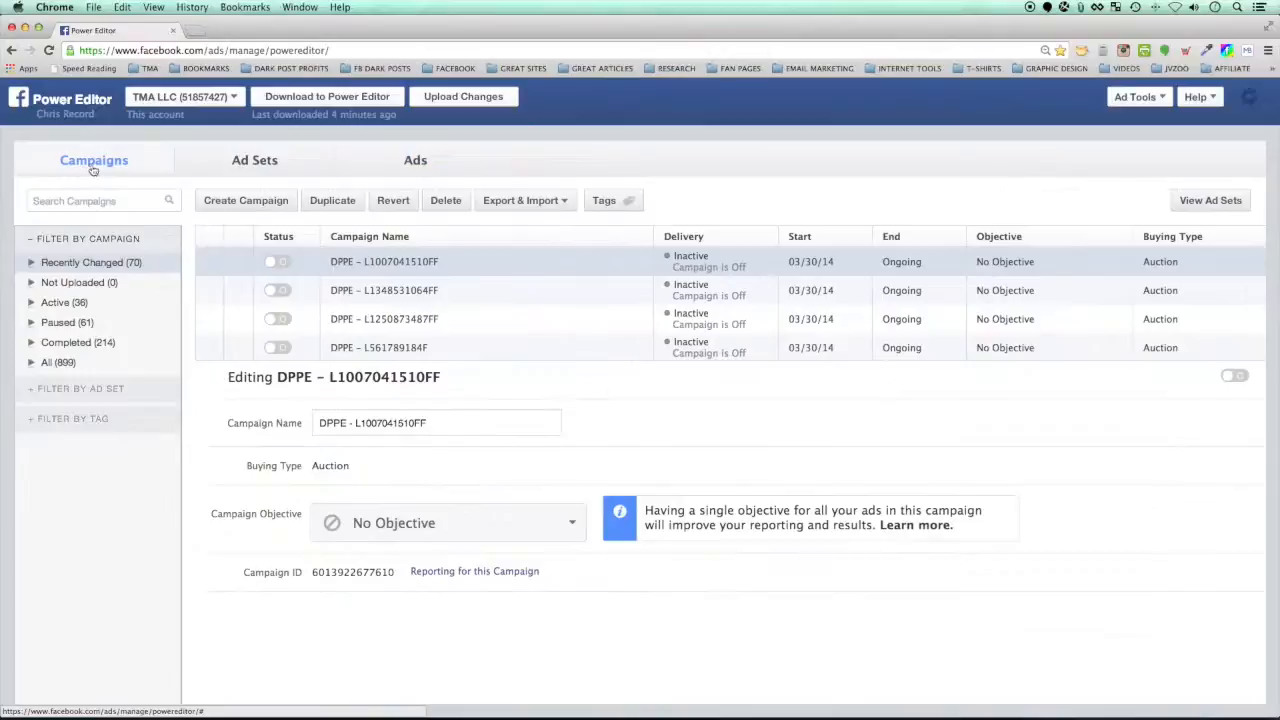
Step: Create a campaign named Example Campaign with the Auction buying type and the Clicks to Website objective
left_click(242, 205)
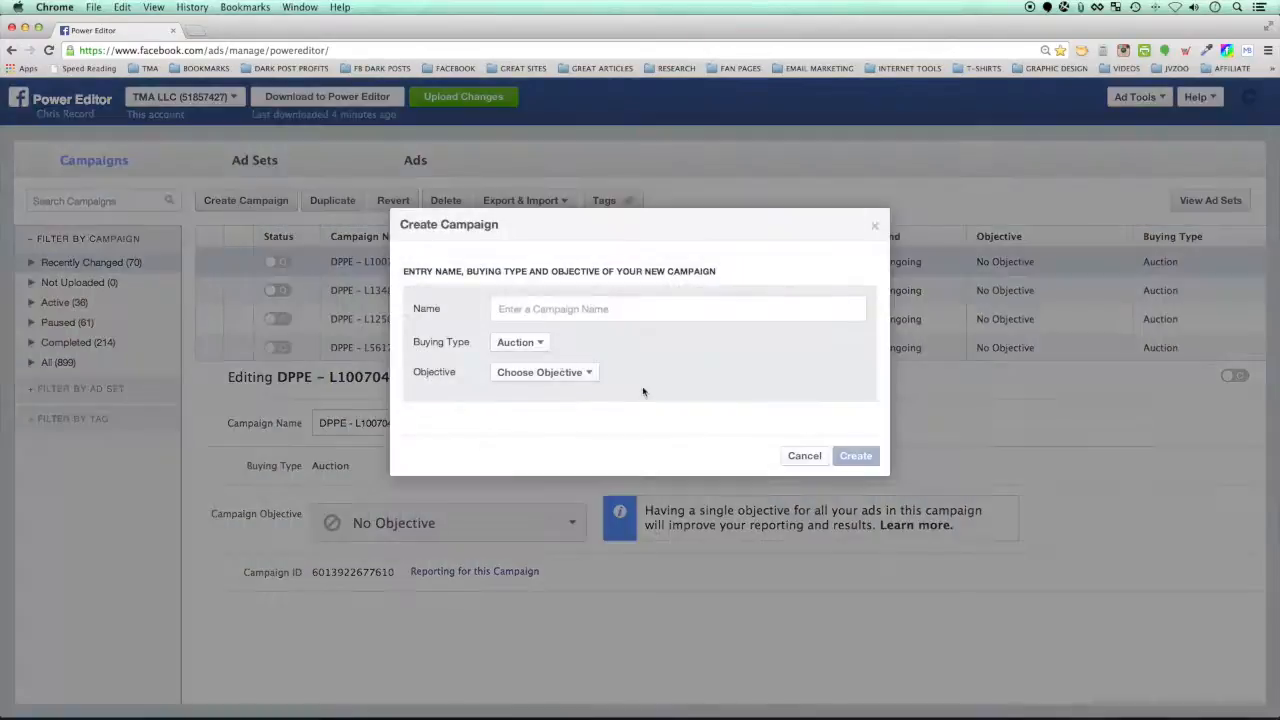
type("Example Campaign")
left_click(530, 343)
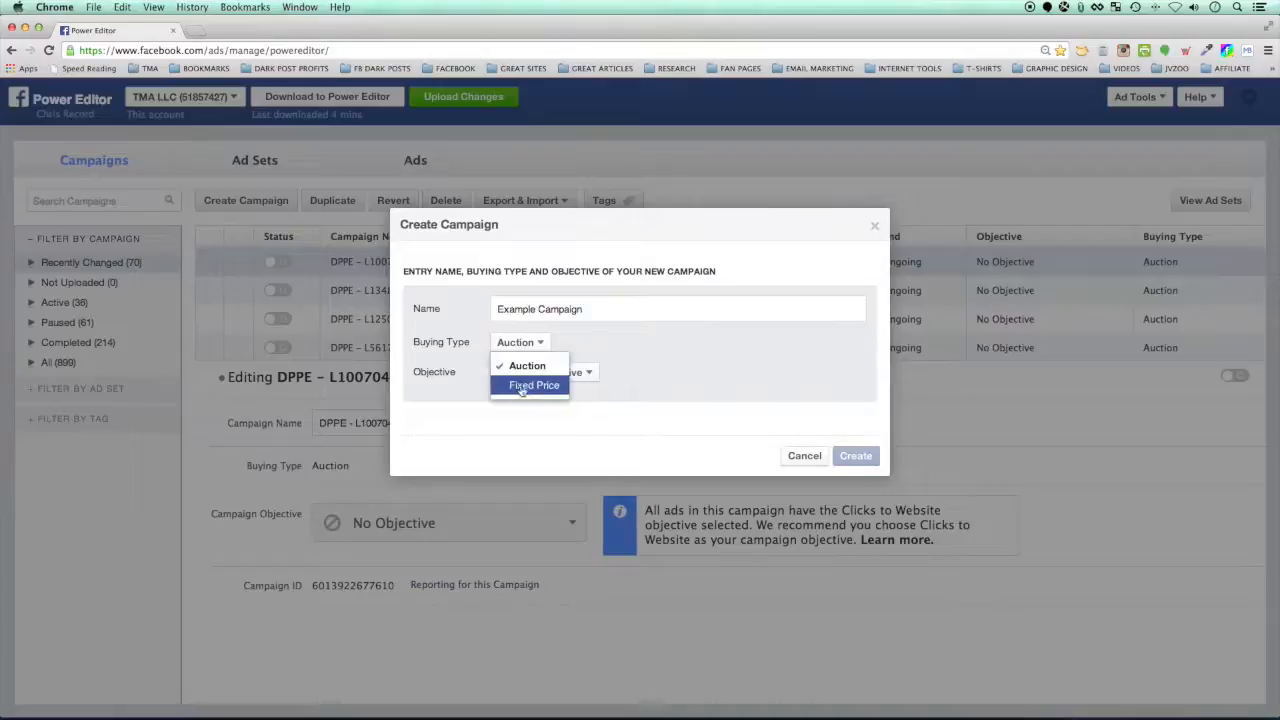
left_click(584, 340)
left_click(588, 376)
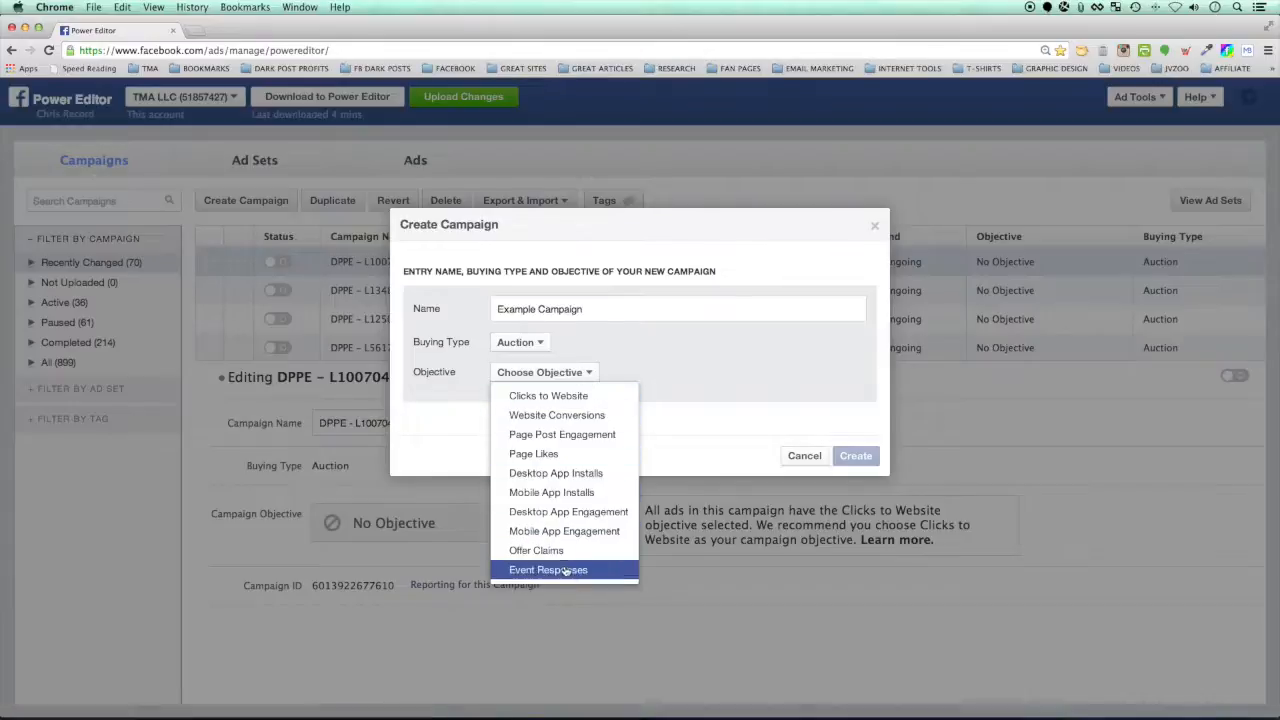
left_click(565, 400)
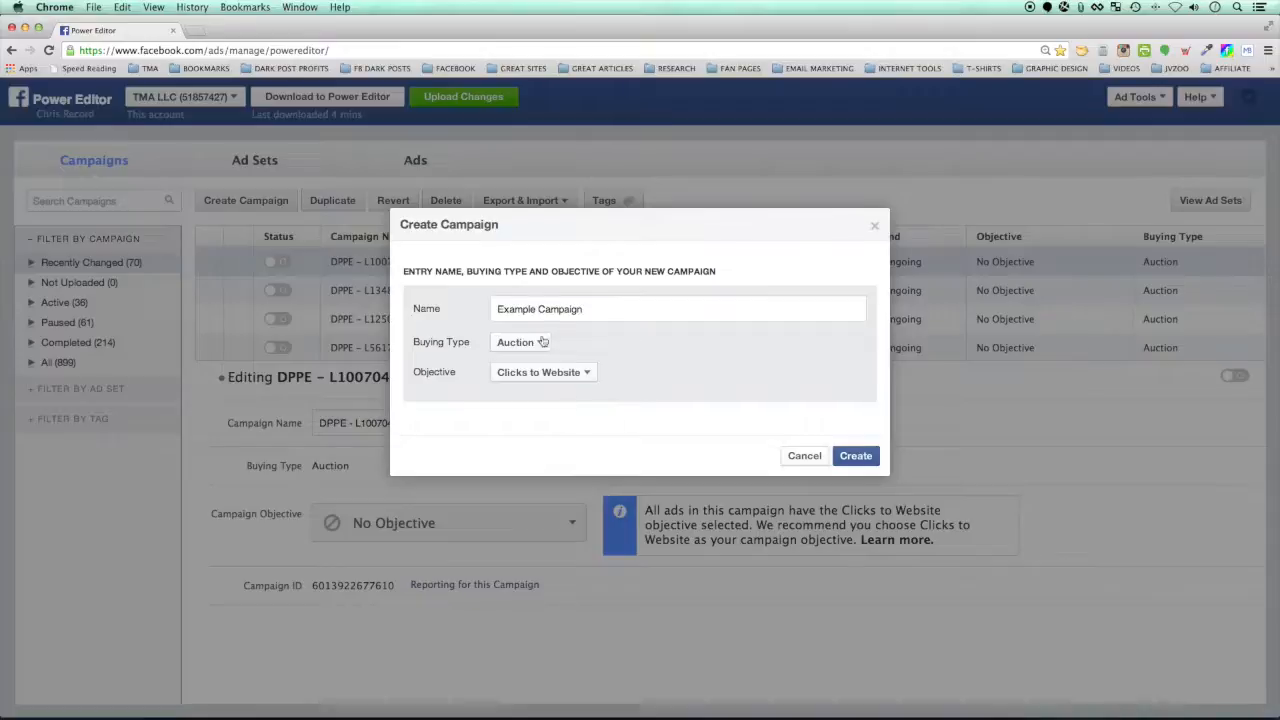
left_click(586, 373)
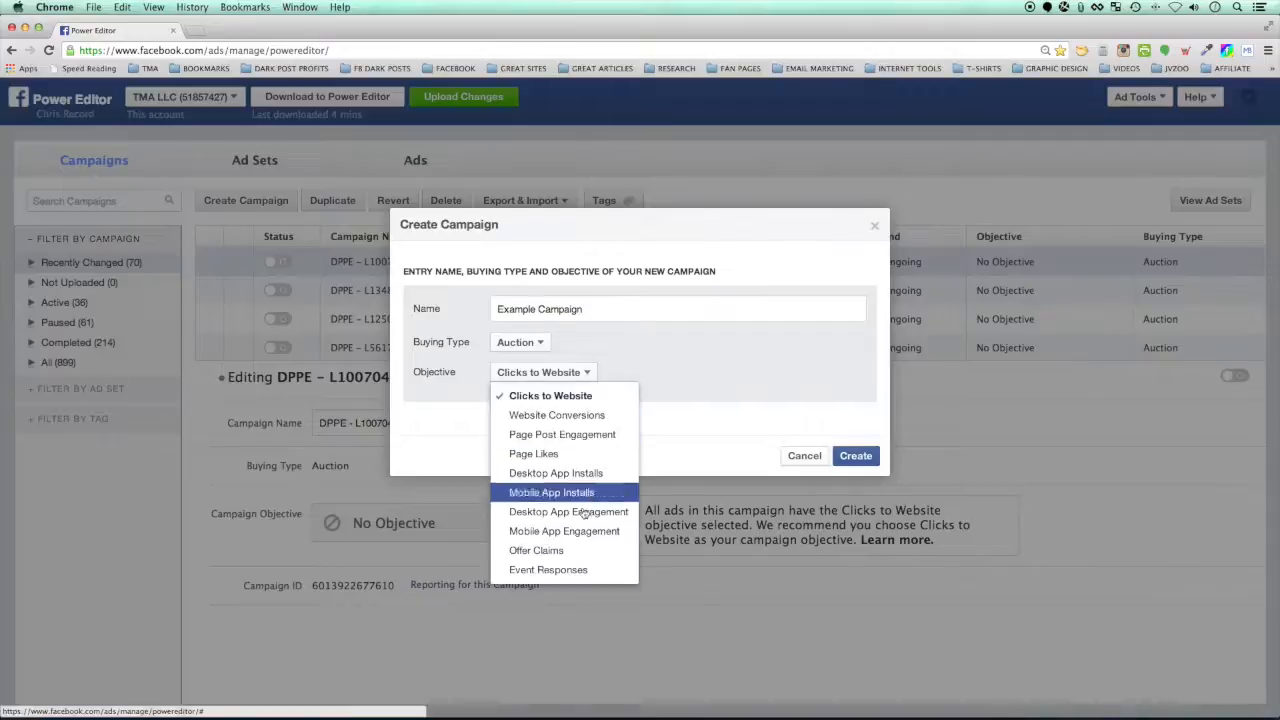
left_click(655, 365)
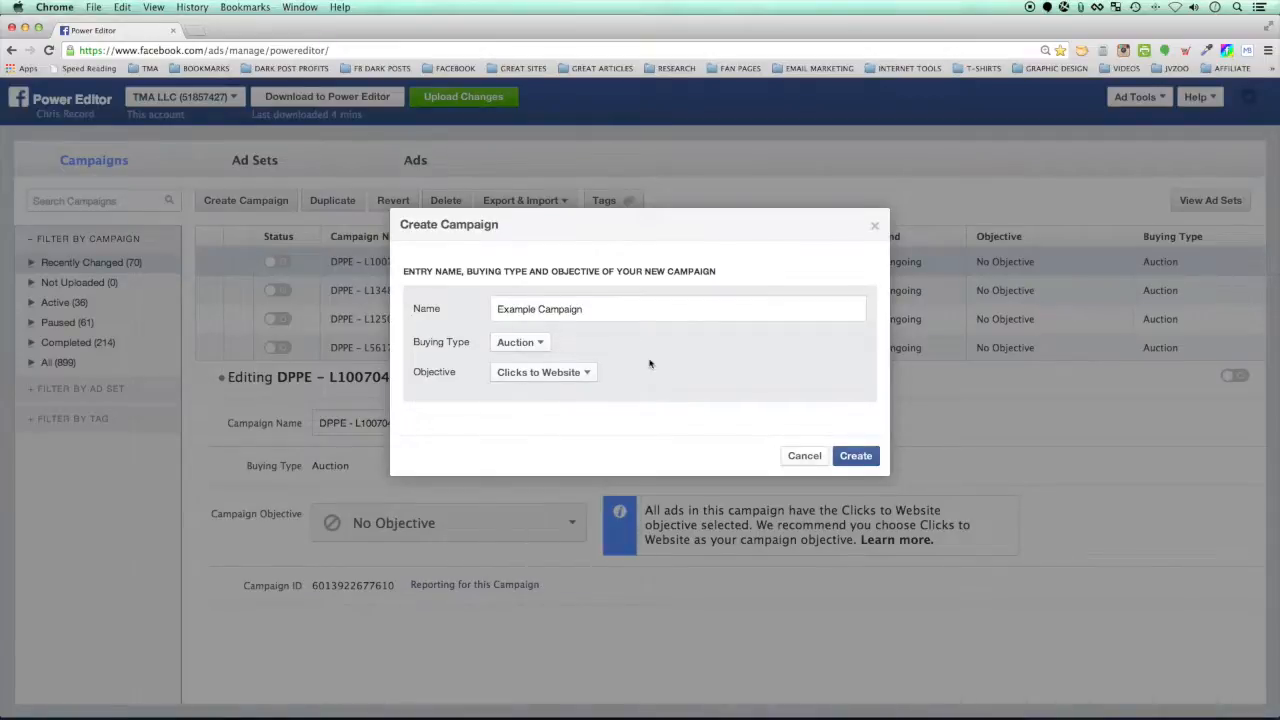
left_click(856, 456)
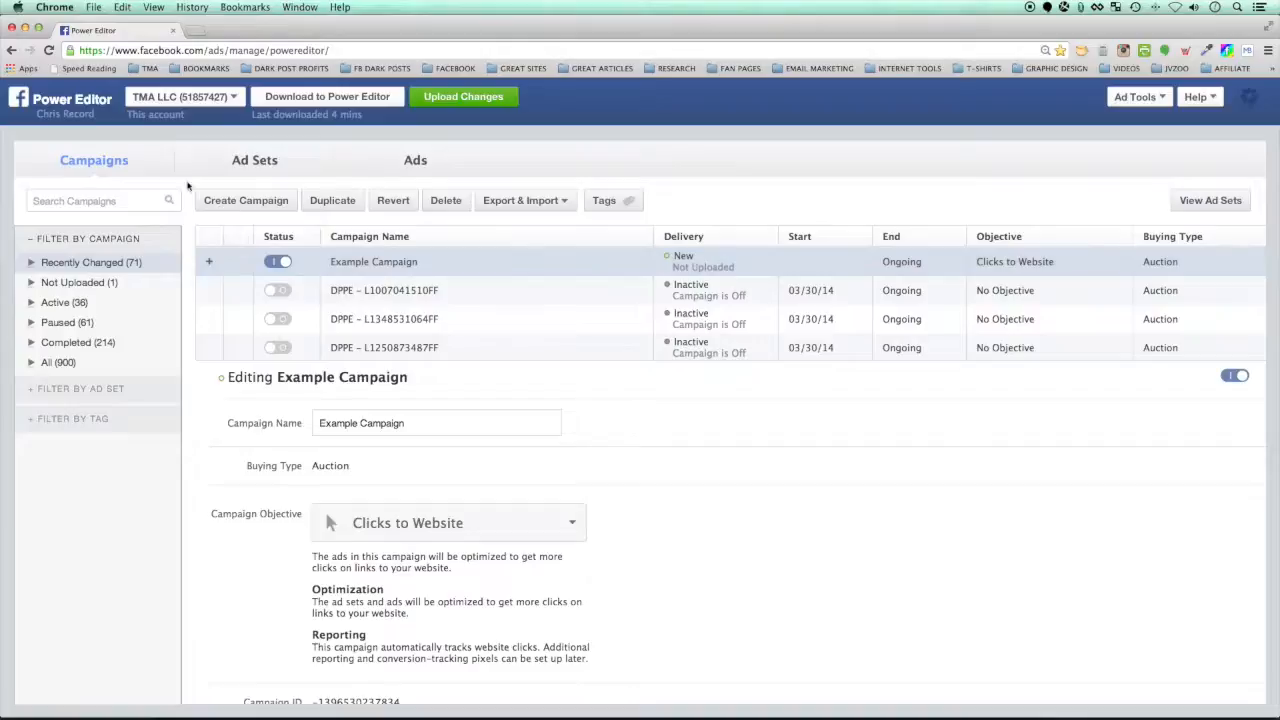
Step: Start a new ad and assign it to the existing Example Campaign
left_click(416, 162)
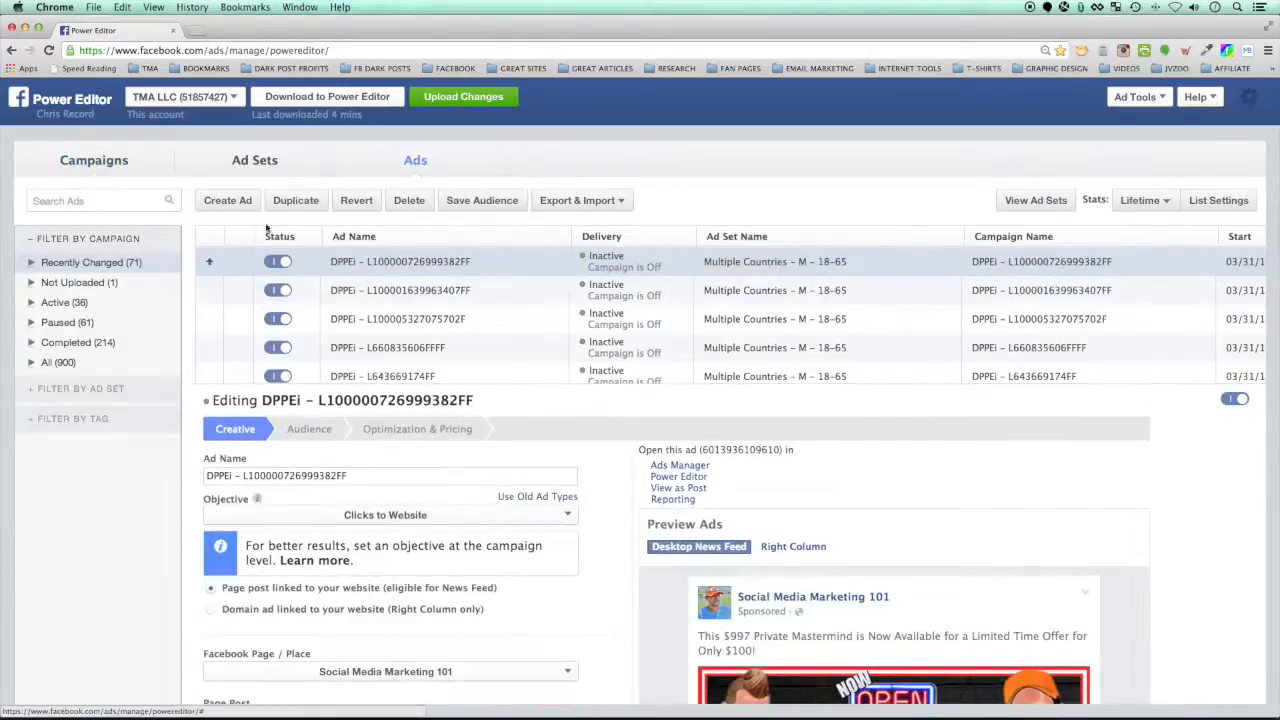
left_click(224, 202)
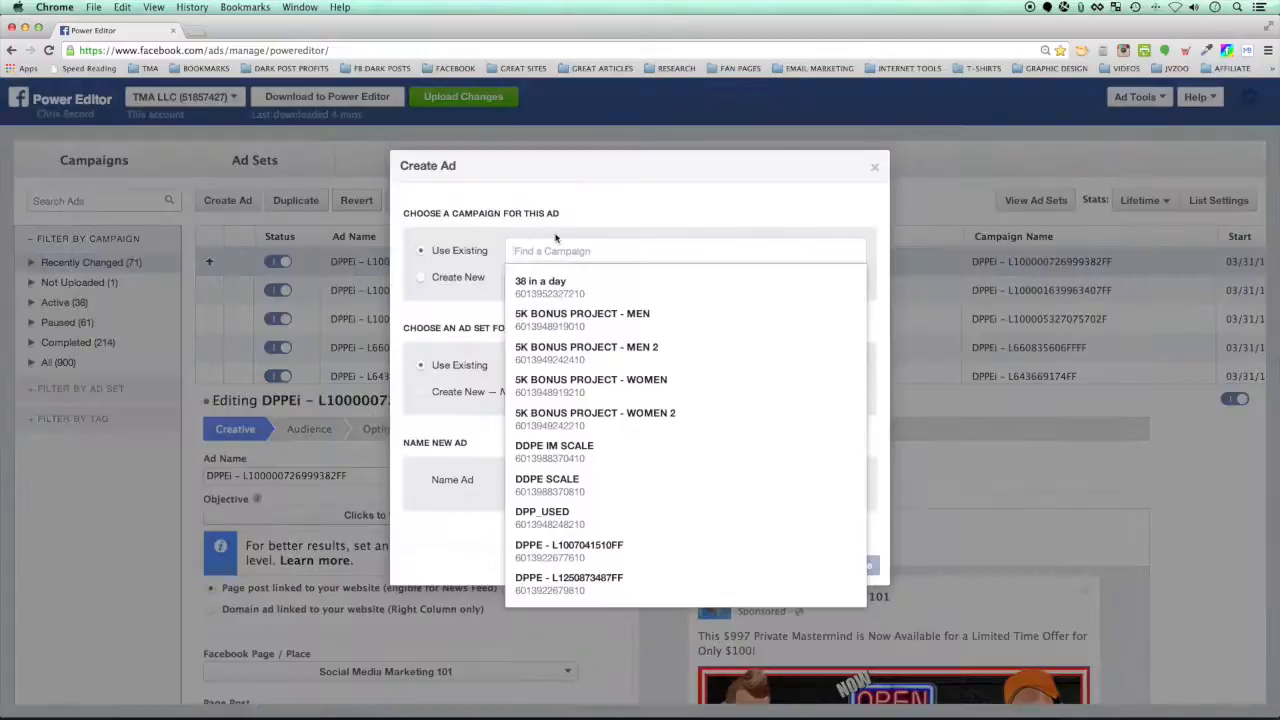
left_click(489, 267)
left_click(557, 252)
type("exam")
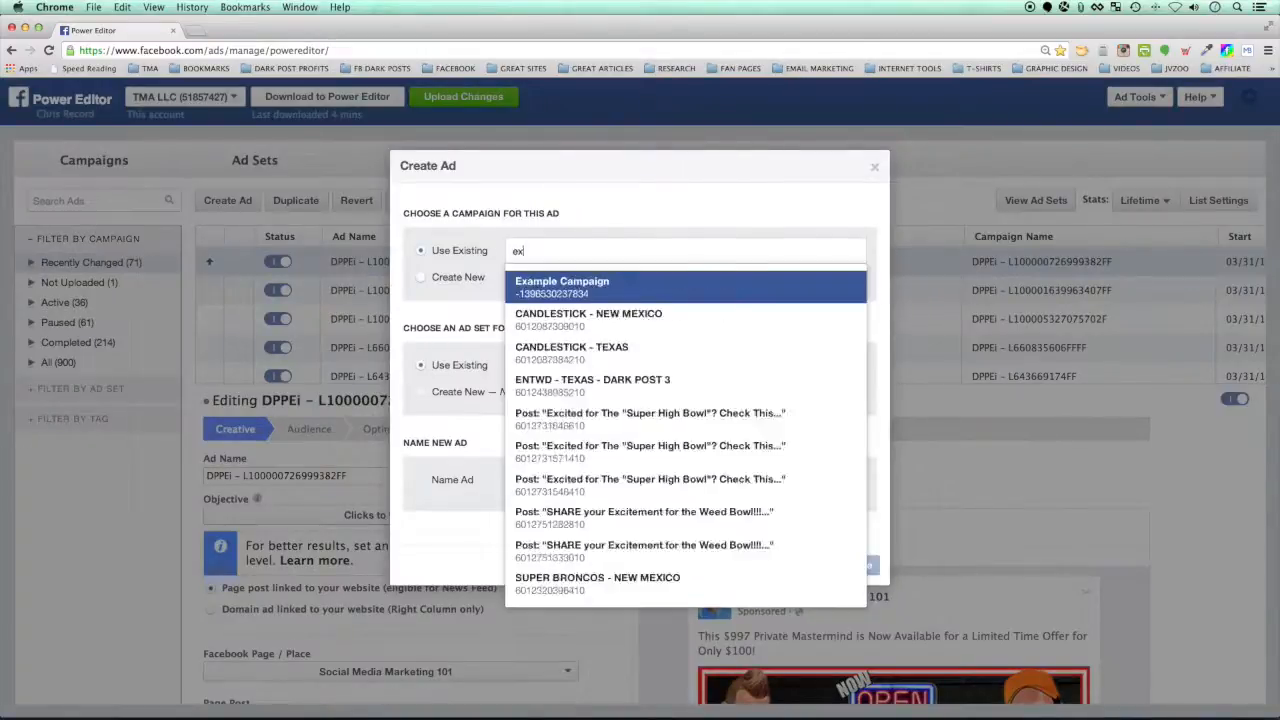
left_click(558, 287)
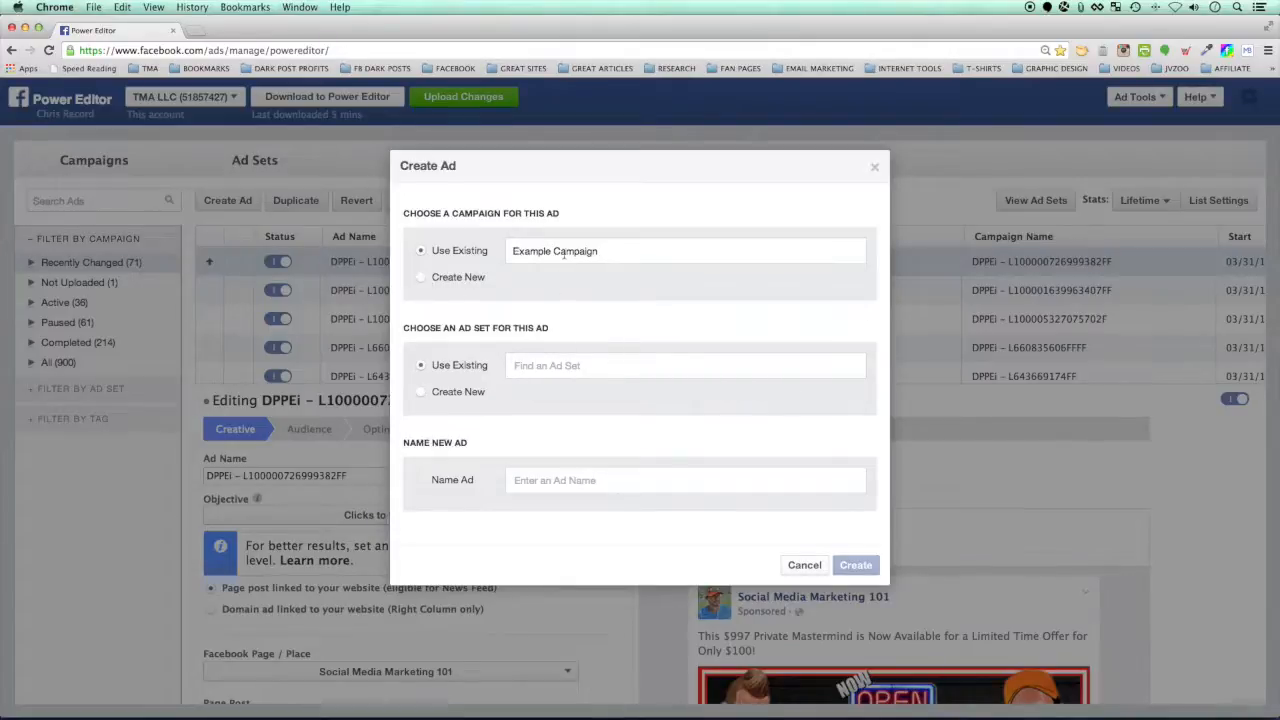
Step: Give the ad a new ad set named Example, name the ad Example Ad and create it
left_click(424, 393)
type("Example")
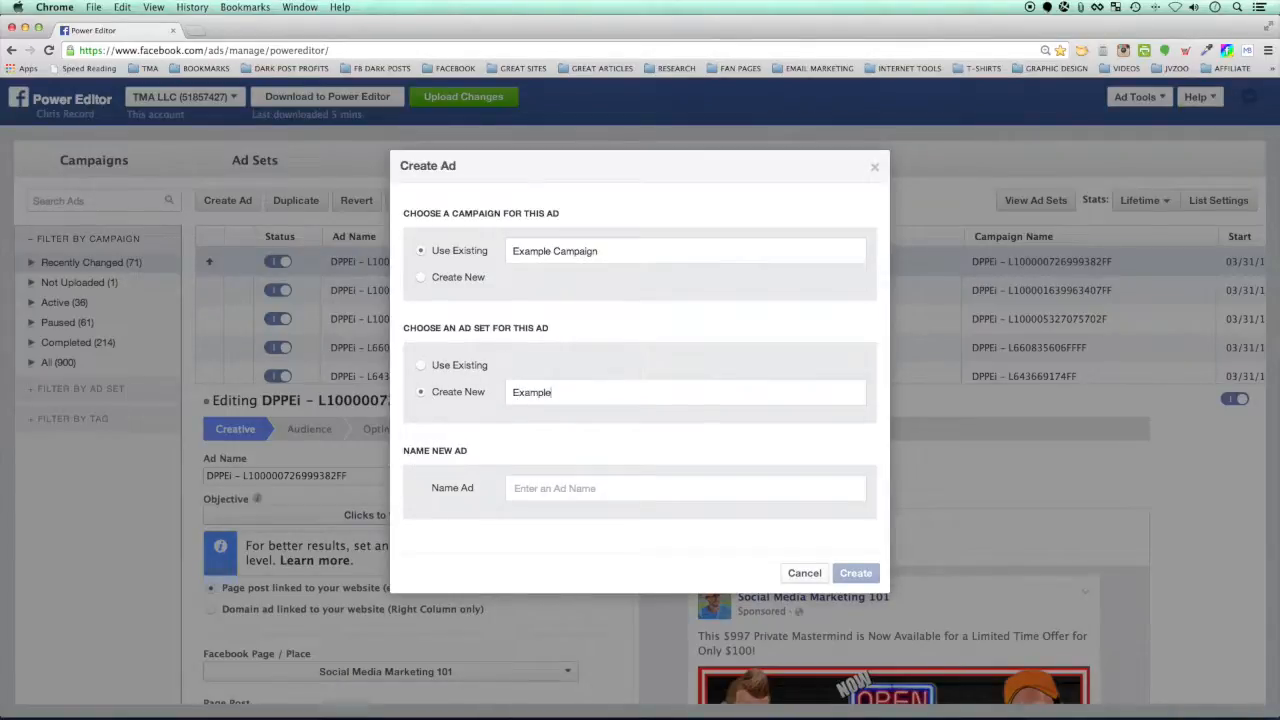
left_click(551, 487)
type("Example Ad")
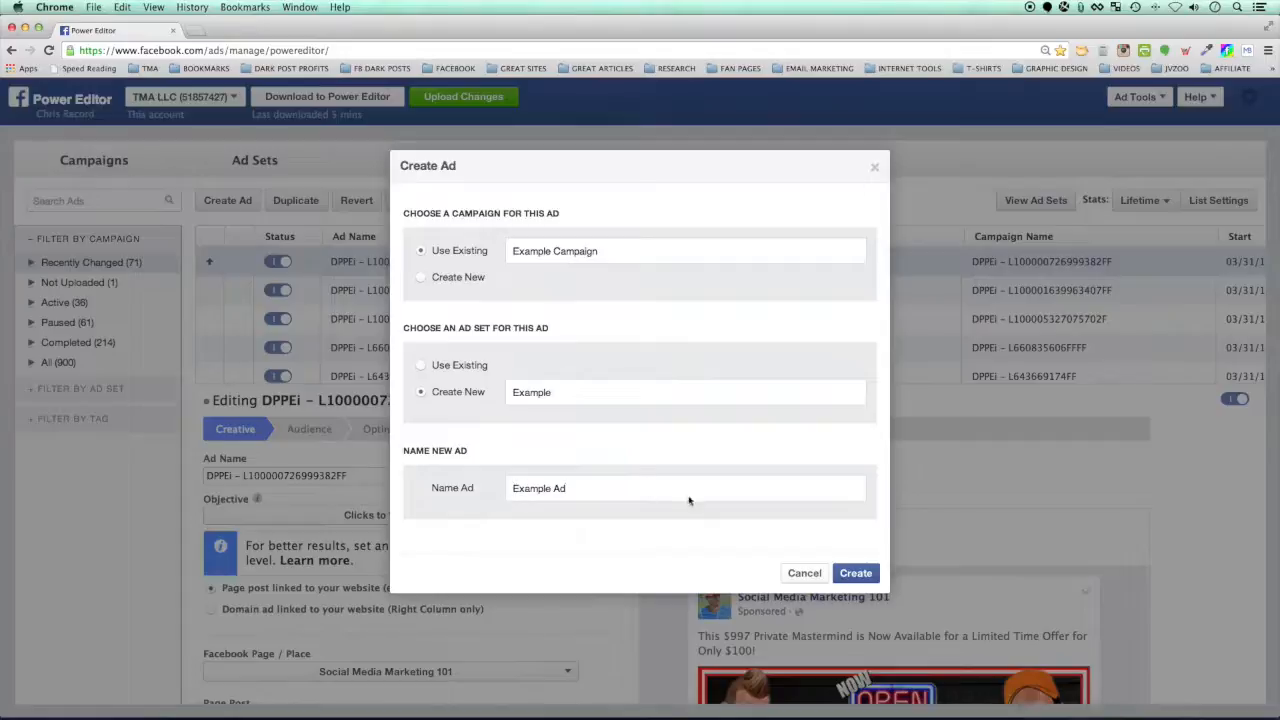
left_click(863, 575)
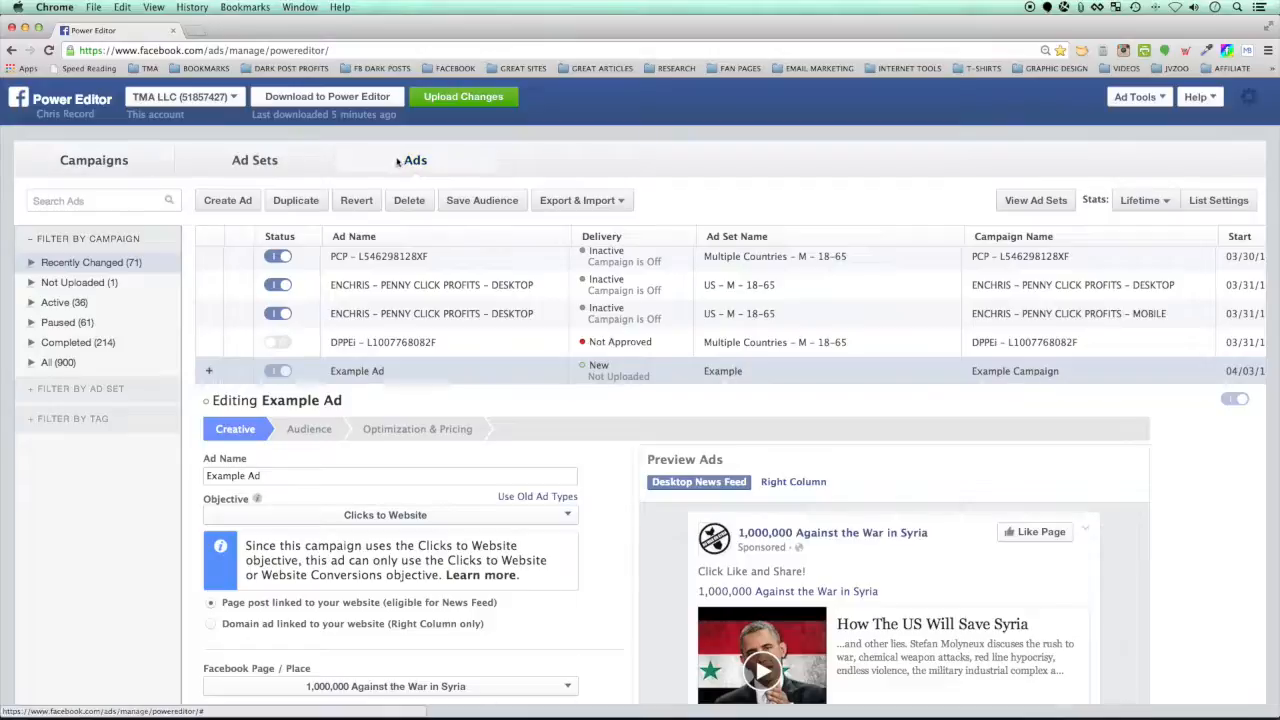
Step: Enlarge the editing area of Example Ad by shrinking the ad list above it
scroll(290, 470, "down", 1)
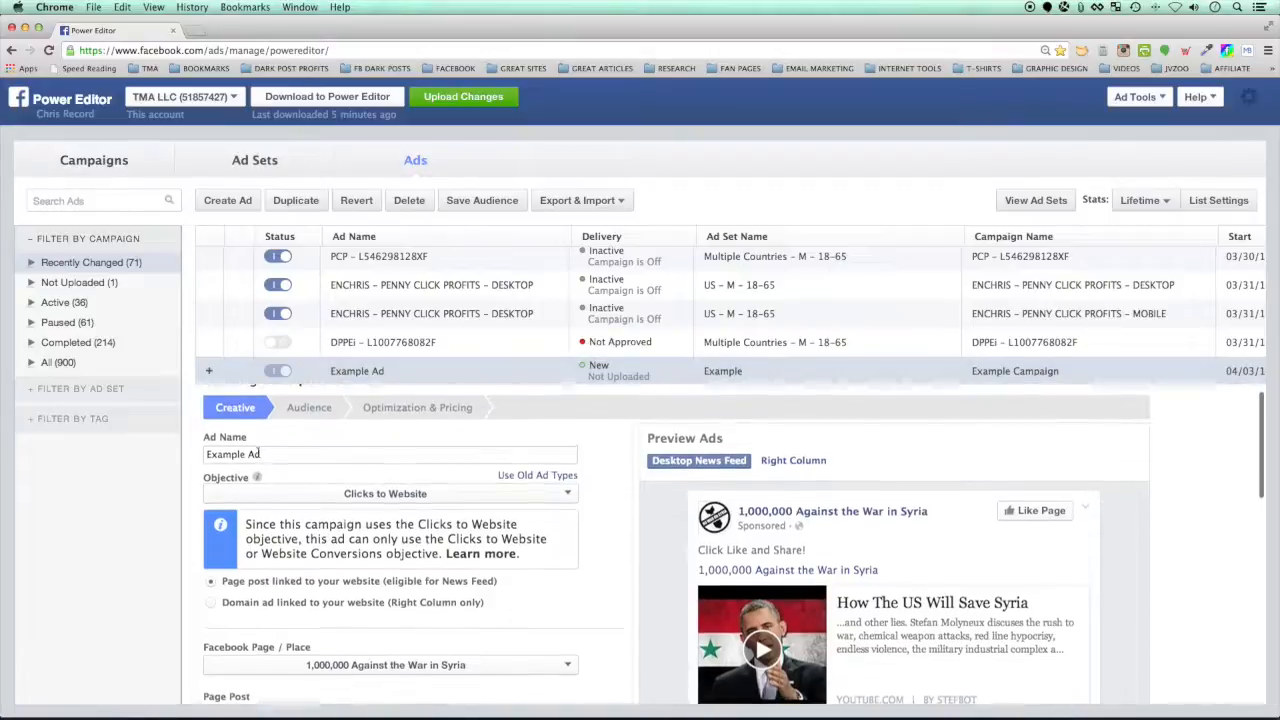
scroll(258, 453, "up", 1)
left_click_drag(521, 383, 522, 287)
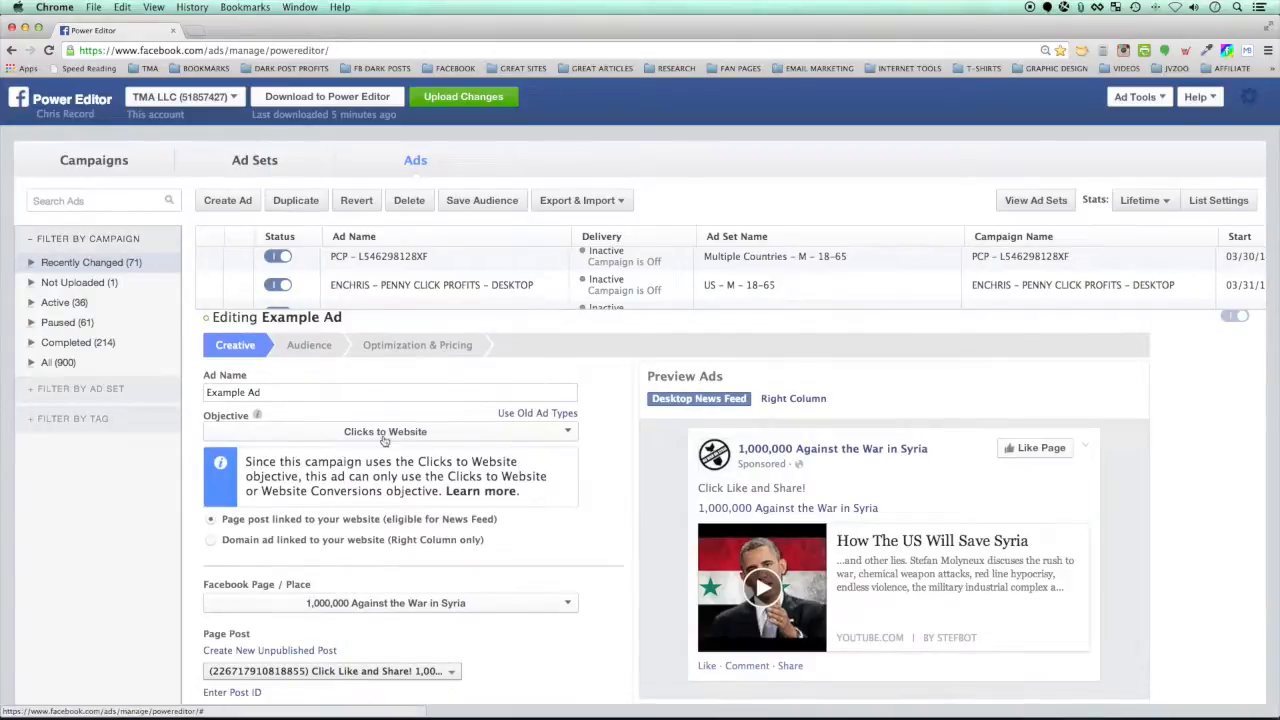
Step: Browse the page posts offered for the 1,000,000 Against the War in Syria page
left_click(371, 603)
scroll(375, 602, "down", 4)
scroll(375, 603, "down", 2)
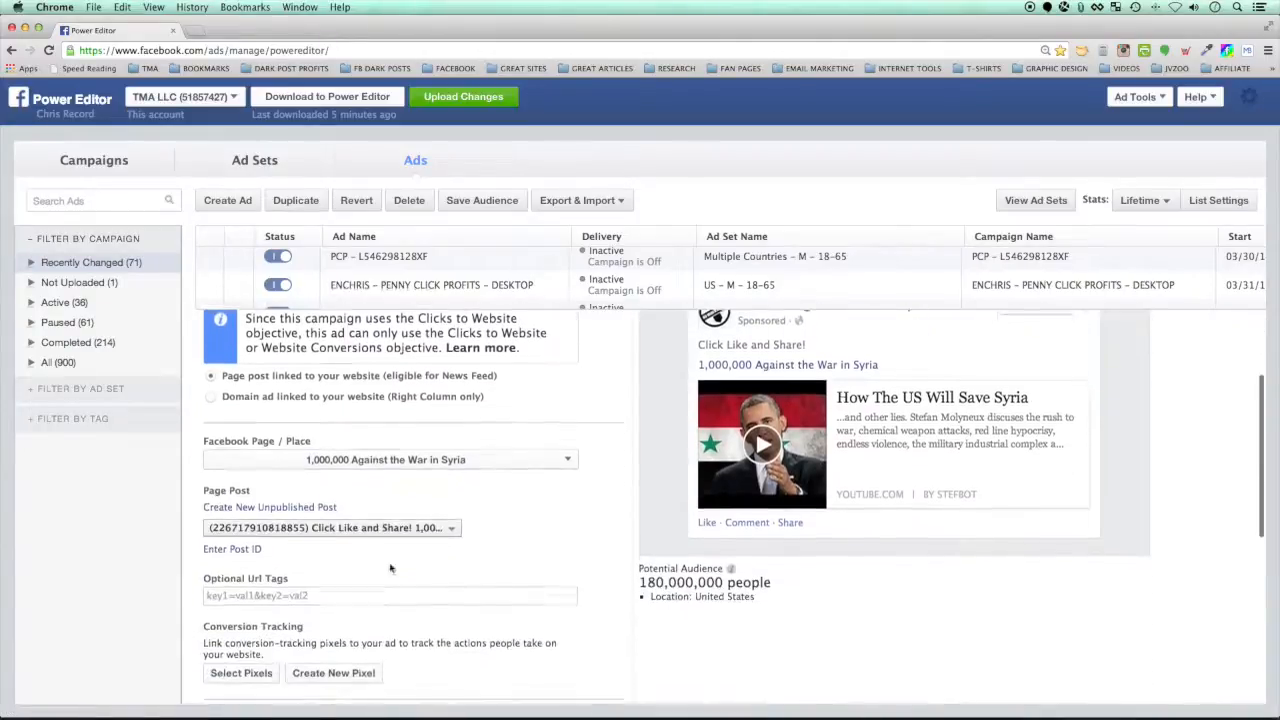
left_click(410, 527)
scroll(318, 580, "down", 3)
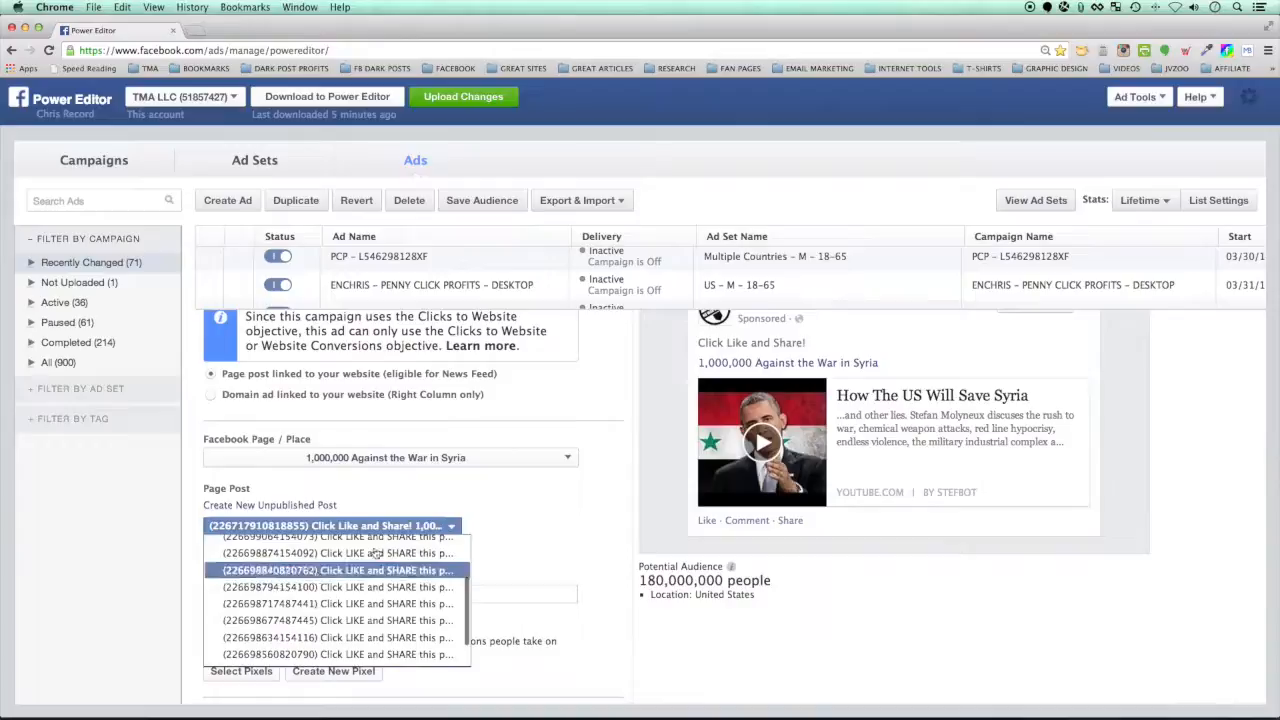
Step: Set the Facebook page of Example Ad to the page bearing only the account owner's name
left_click(441, 458)
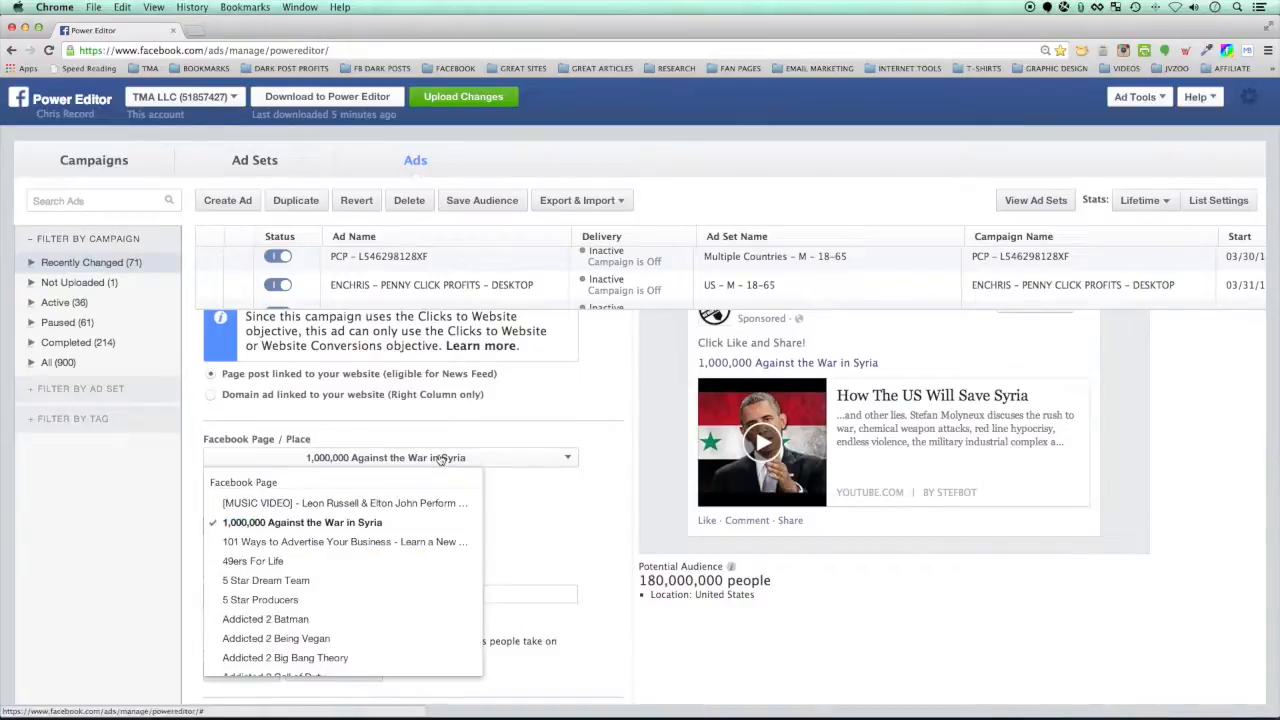
scroll(347, 560, "down", 5)
scroll(347, 560, "down", 6)
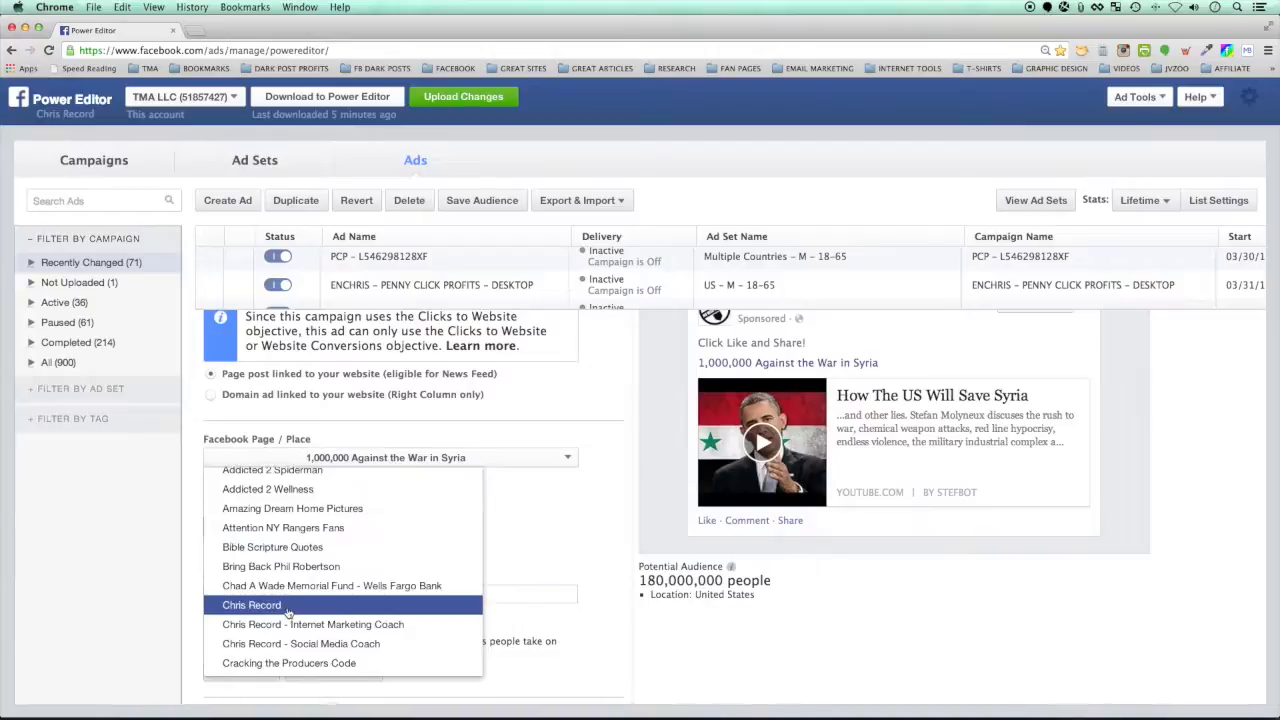
left_click(244, 607)
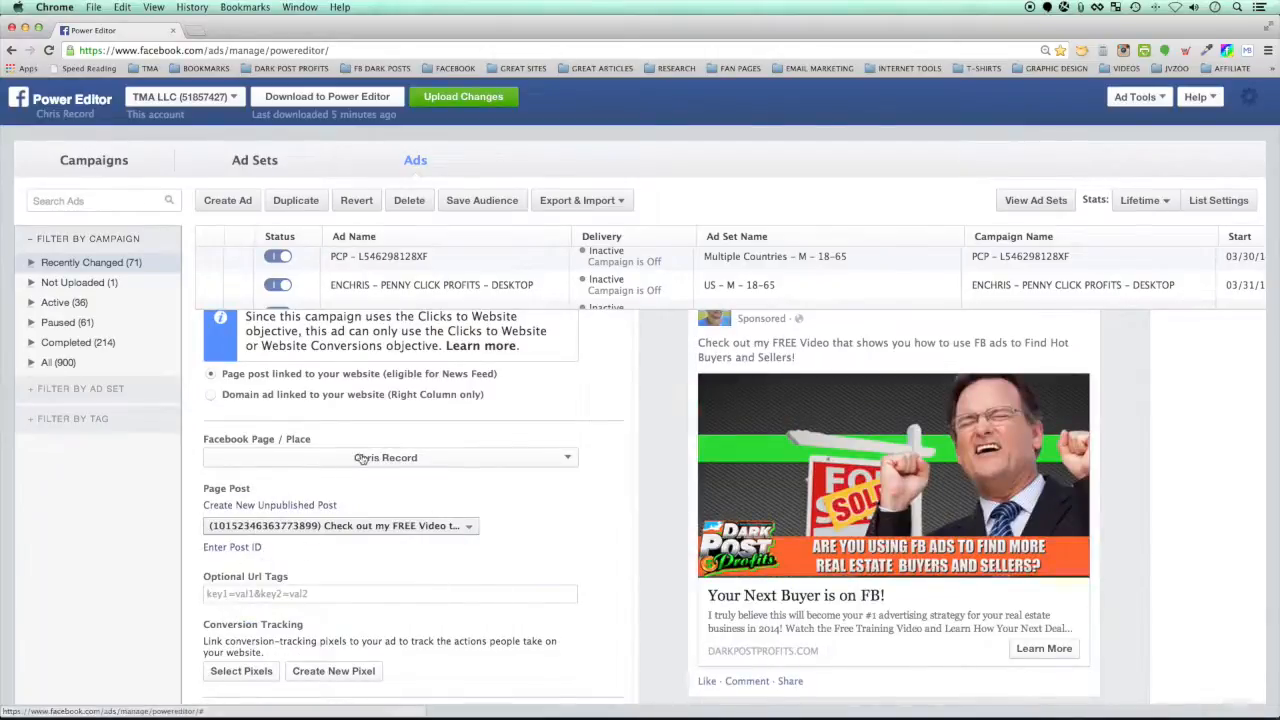
Step: Review Example Ad's objective, preview and Facebook page choices without changing the selected page
scroll(620, 478, "down", 1)
scroll(600, 465, "up", 3)
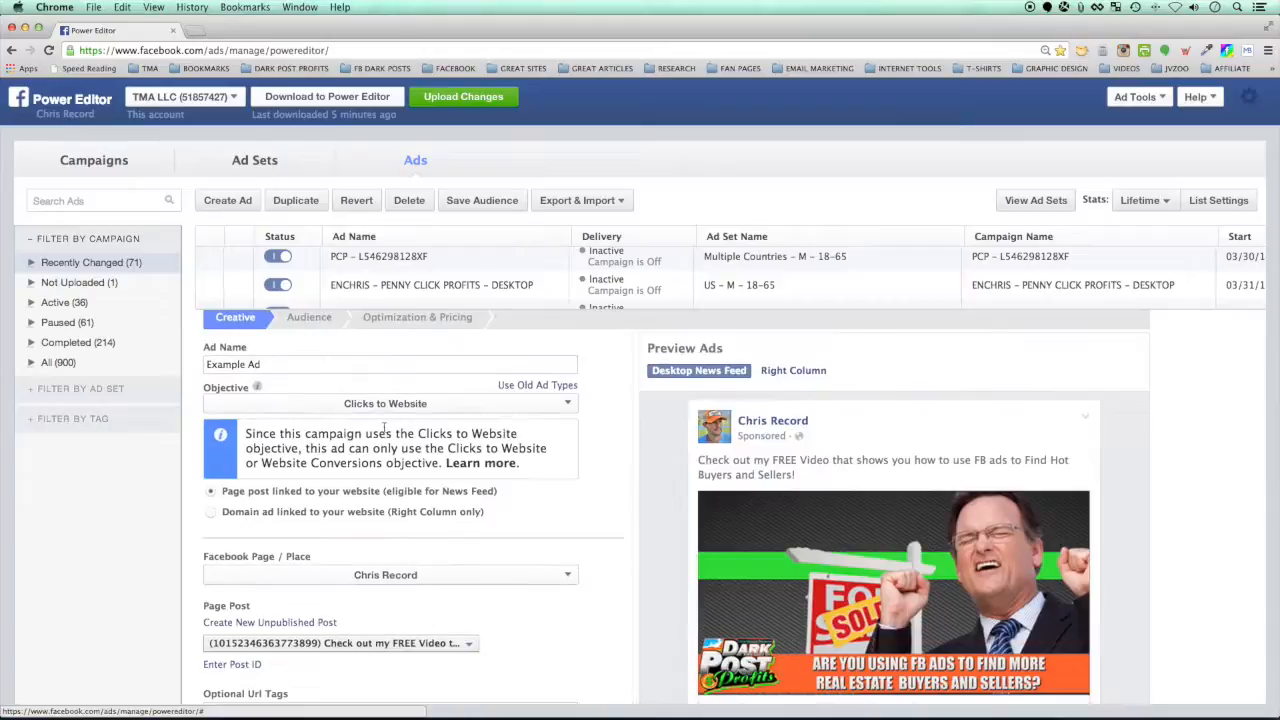
scroll(565, 514, "down", 2)
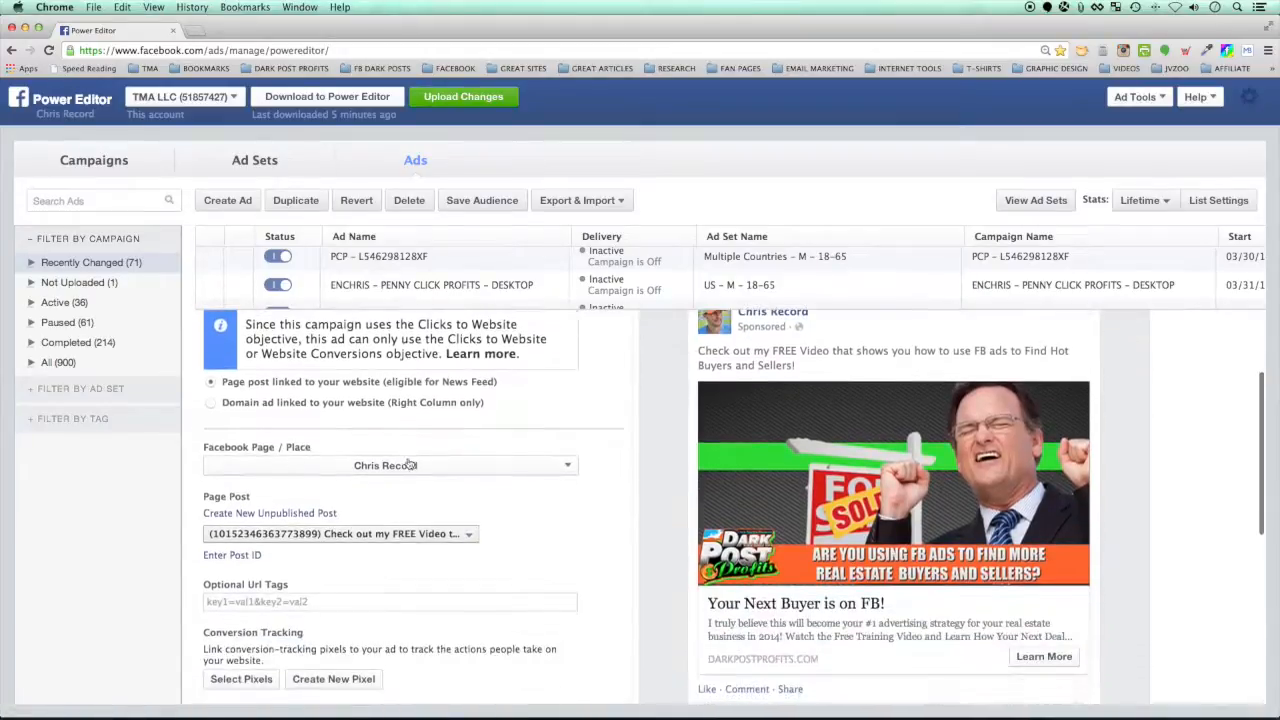
left_click(451, 465)
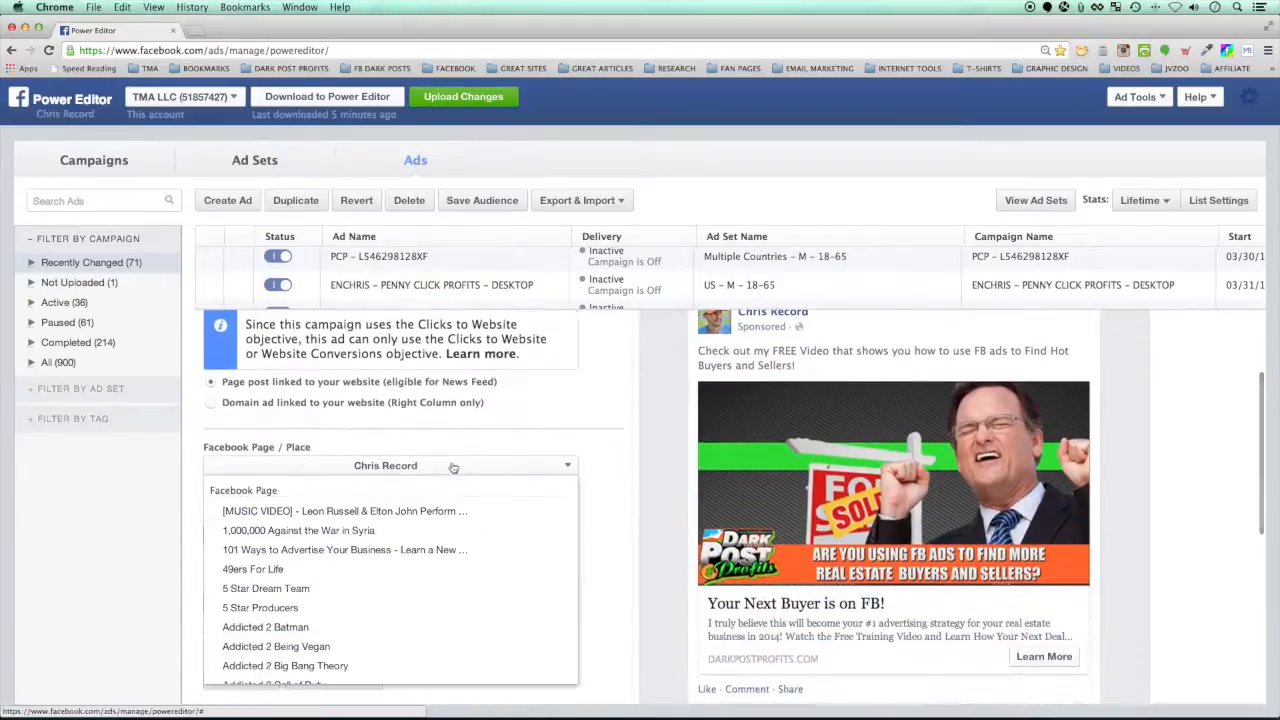
left_click(614, 450)
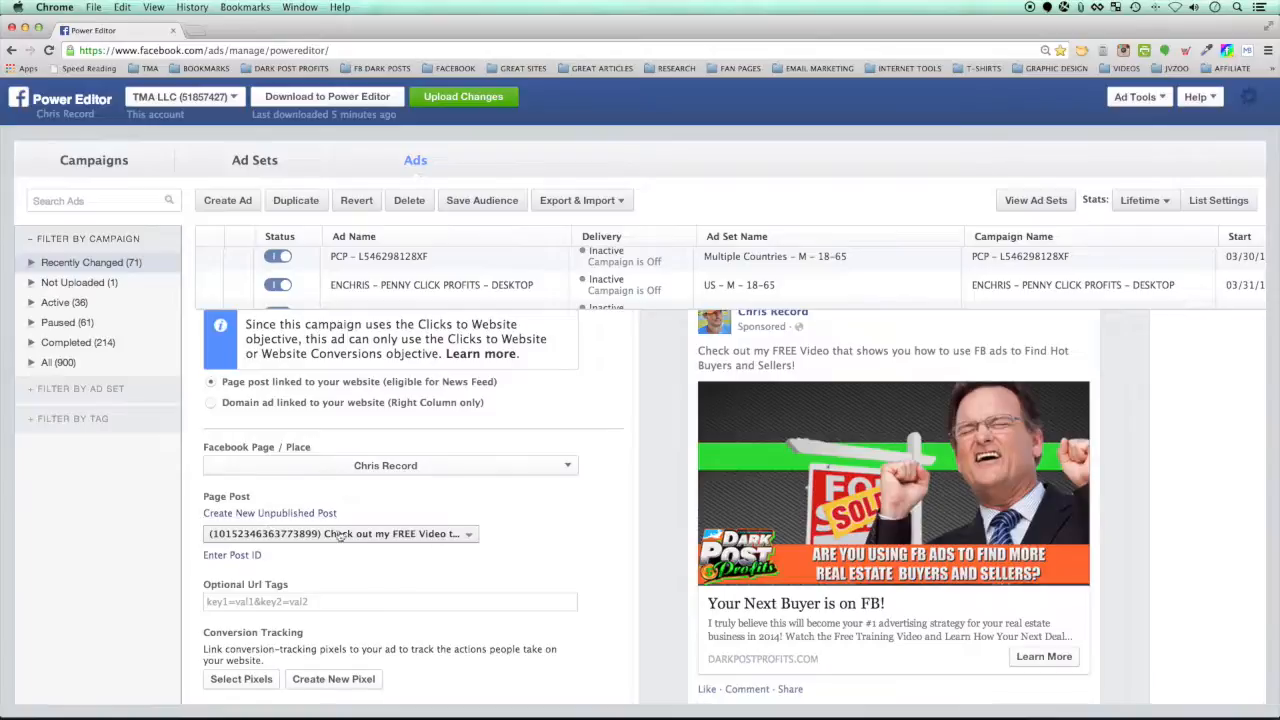
Step: Compare the unpublished posts in the ad preview and set Example Ad's page post to the "Check out my FREE training" video post
left_click(355, 534)
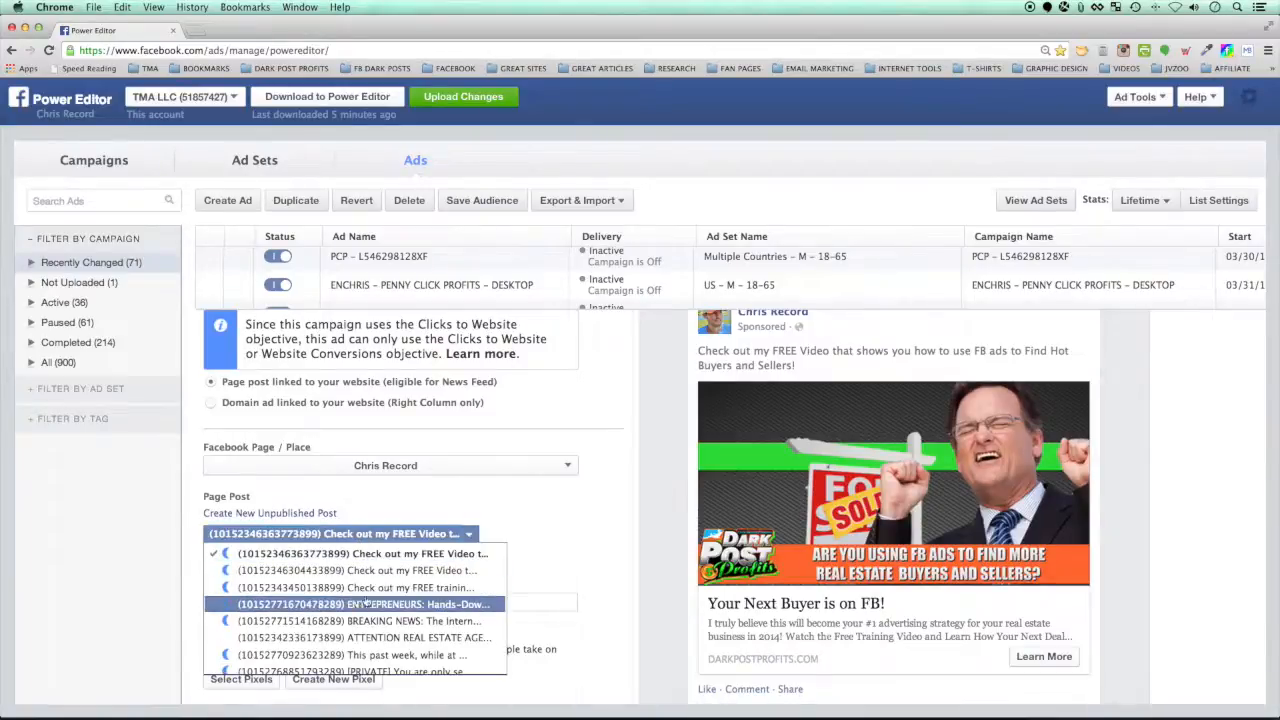
left_click(397, 574)
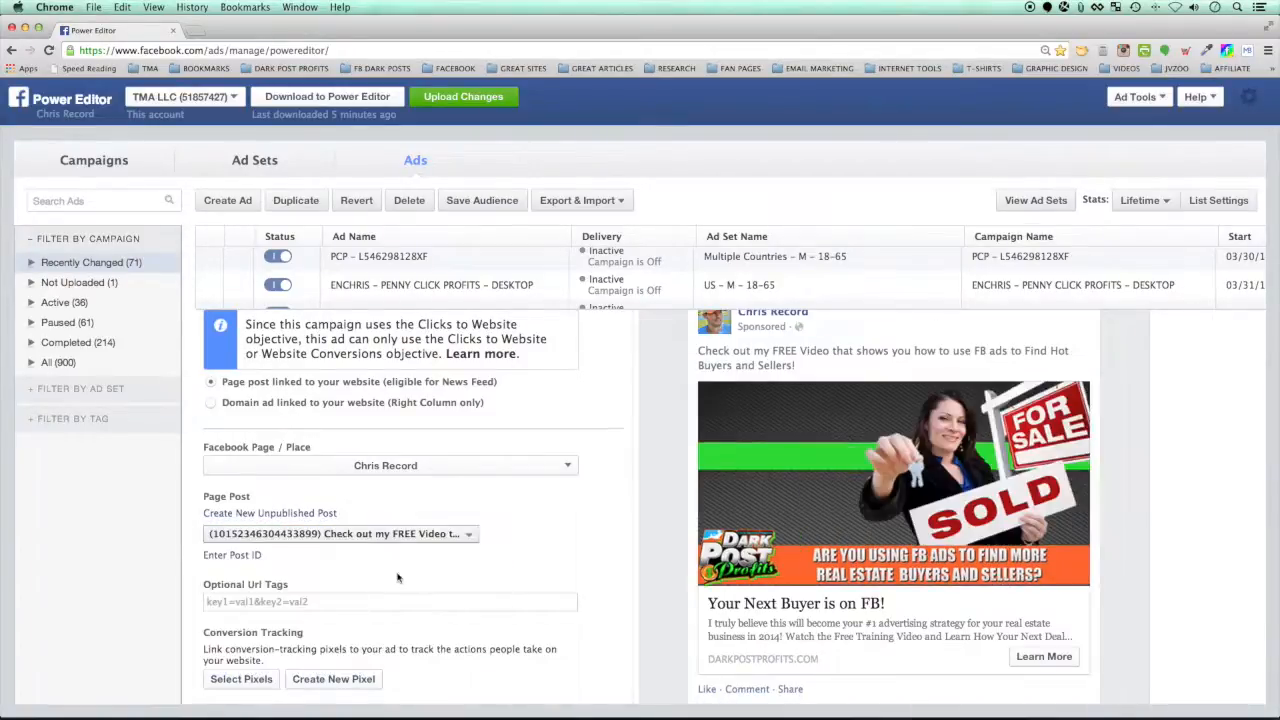
left_click(398, 536)
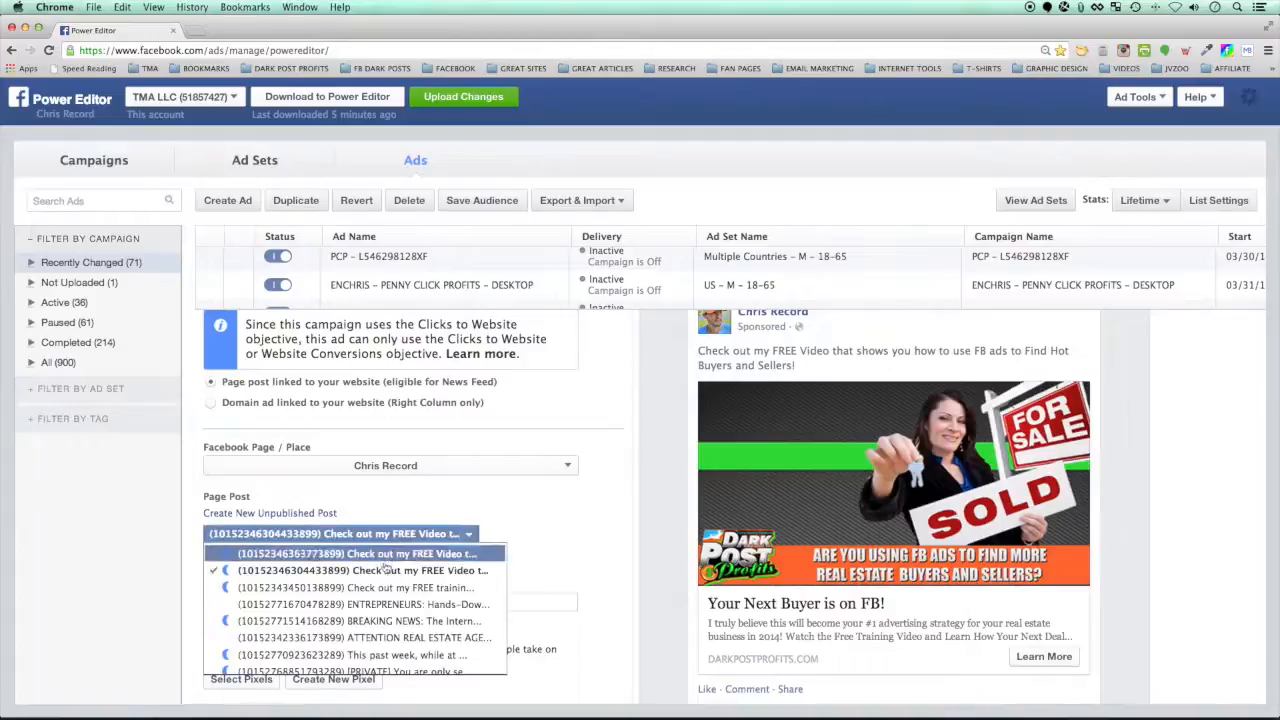
left_click(380, 586)
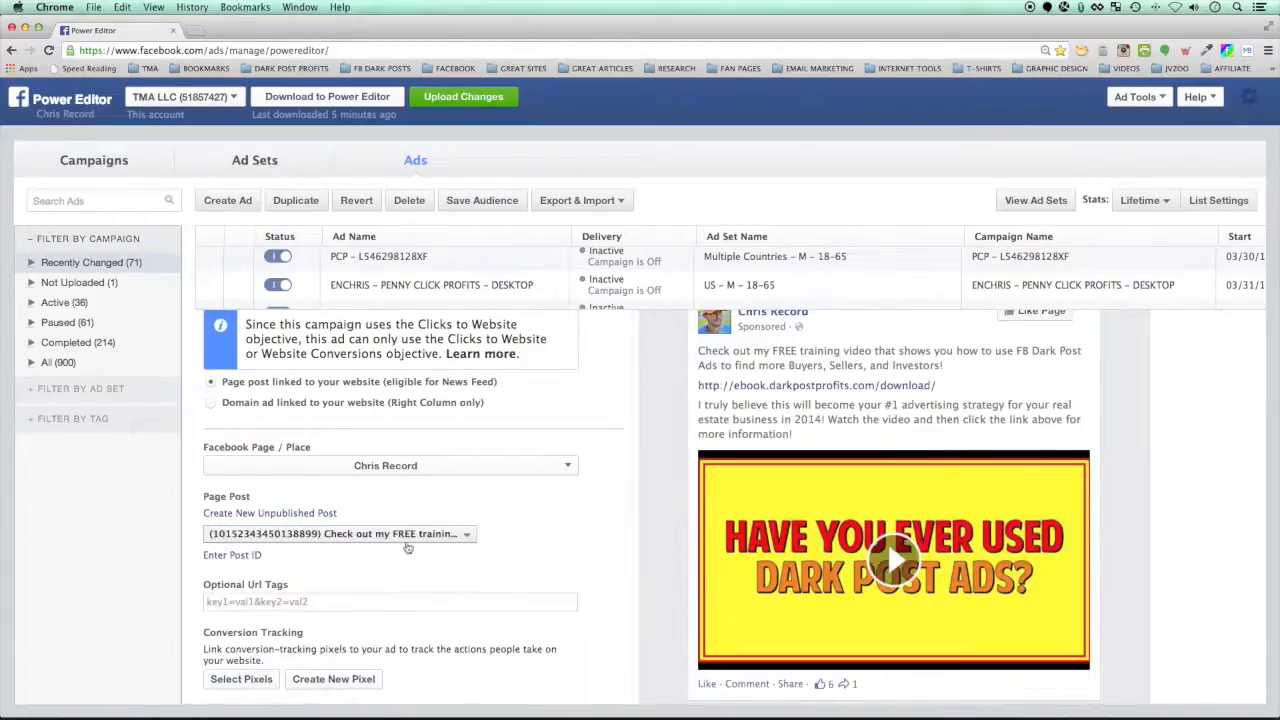
left_click(405, 535)
left_click(395, 555)
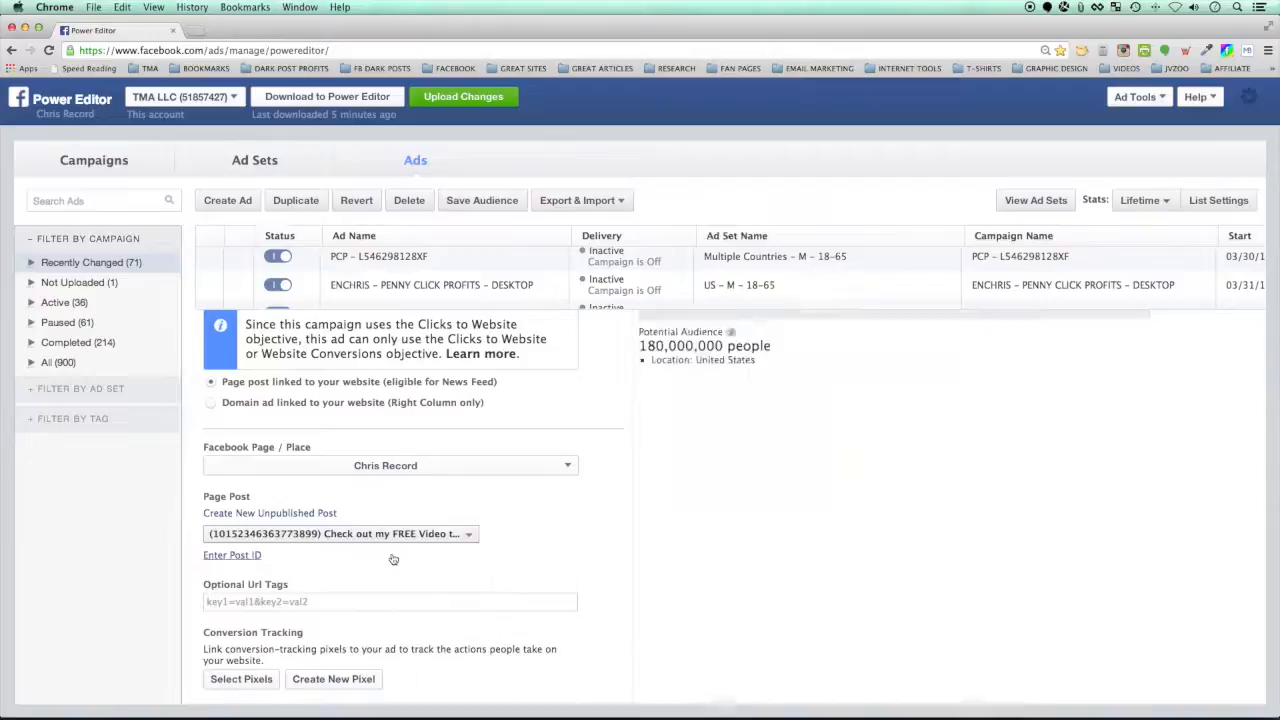
left_click(398, 536)
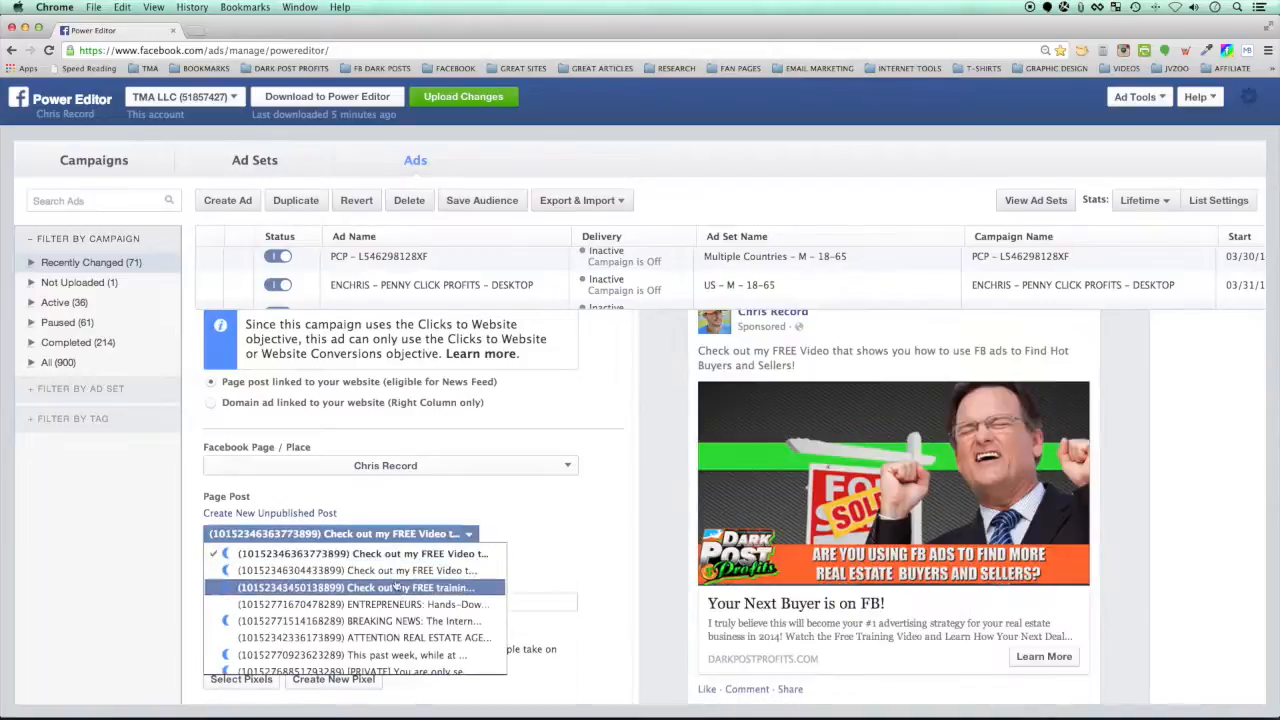
left_click(397, 587)
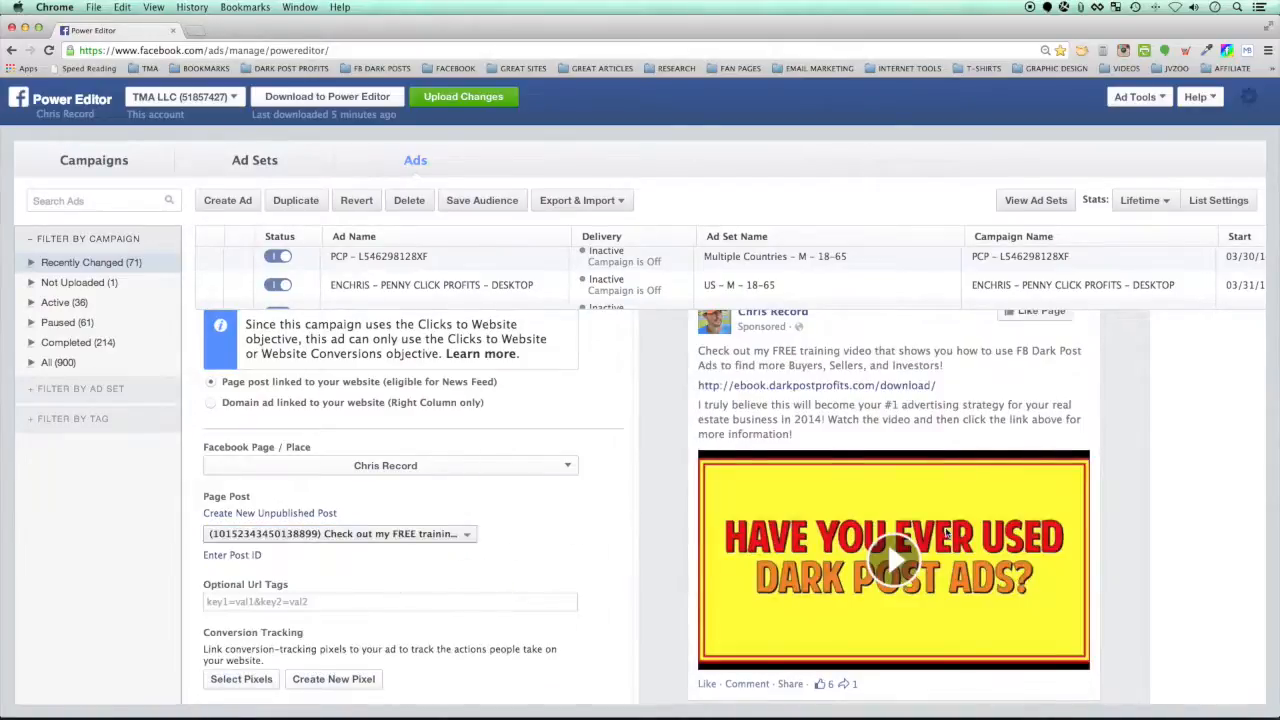
Step: Set Example Ad's placement to News Feed (Desktop Only)
scroll(598, 543, "down", 2)
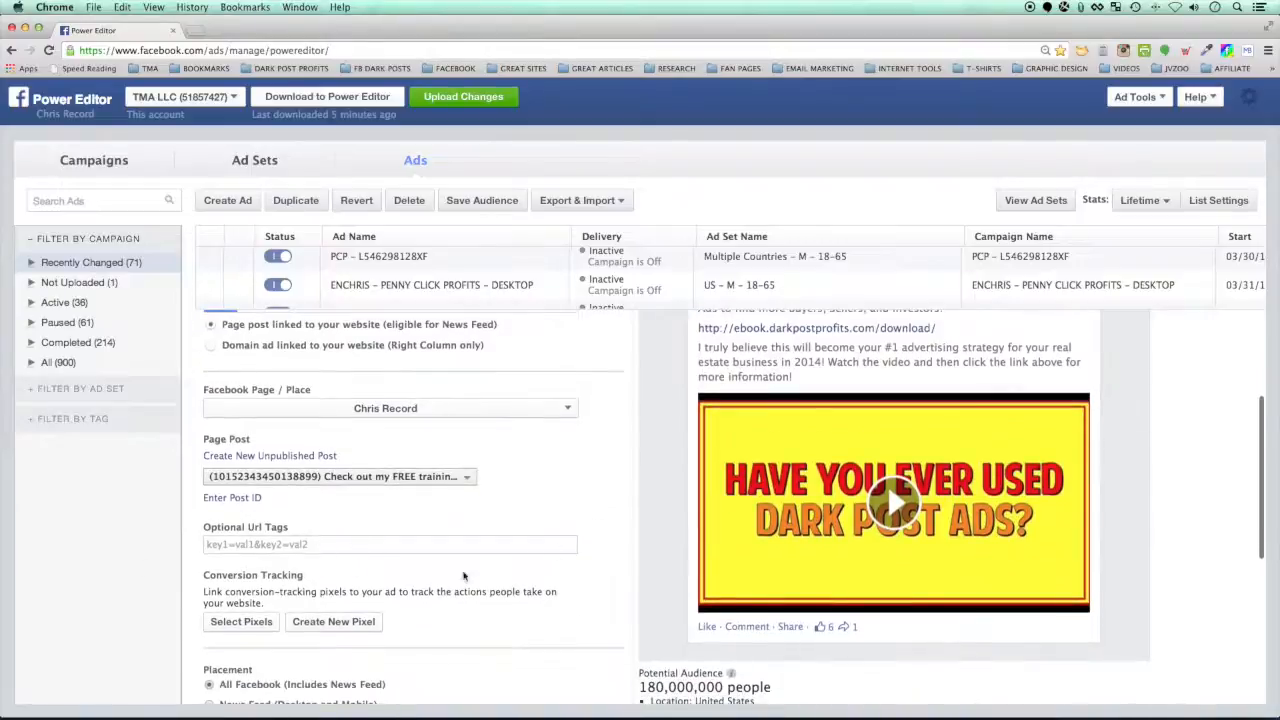
scroll(610, 554, "down", 1)
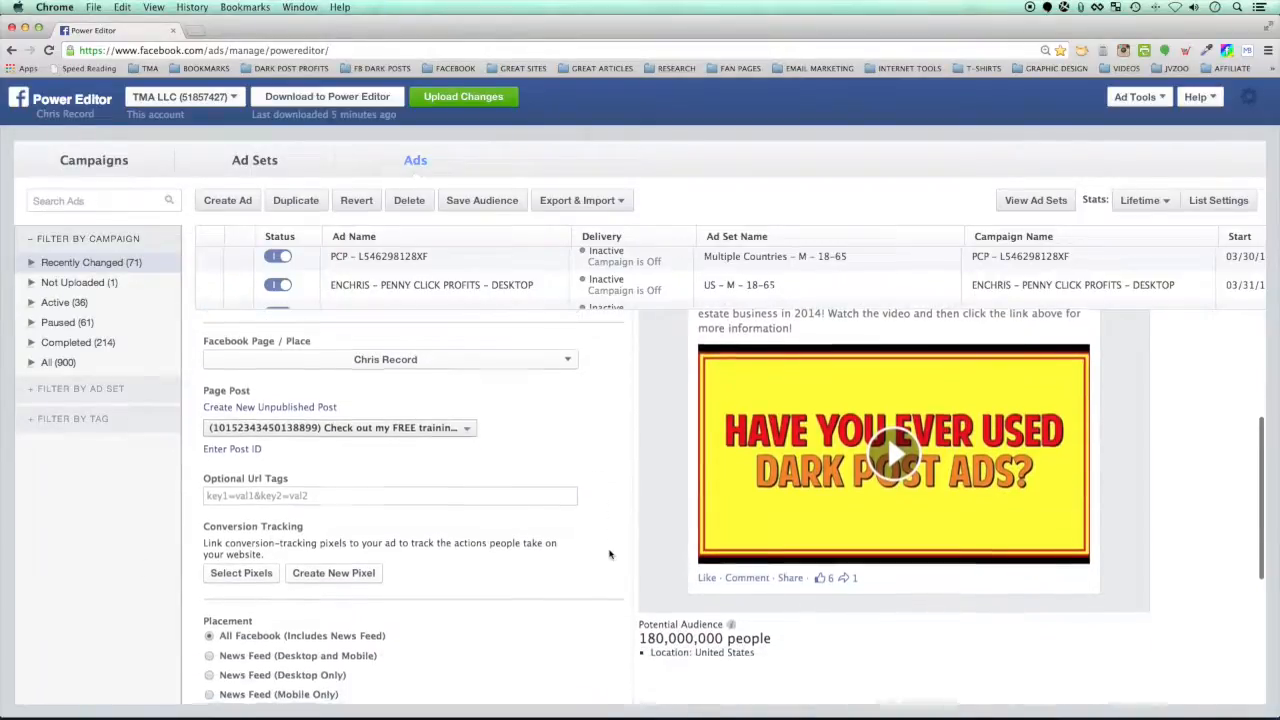
scroll(610, 554, "down", 3)
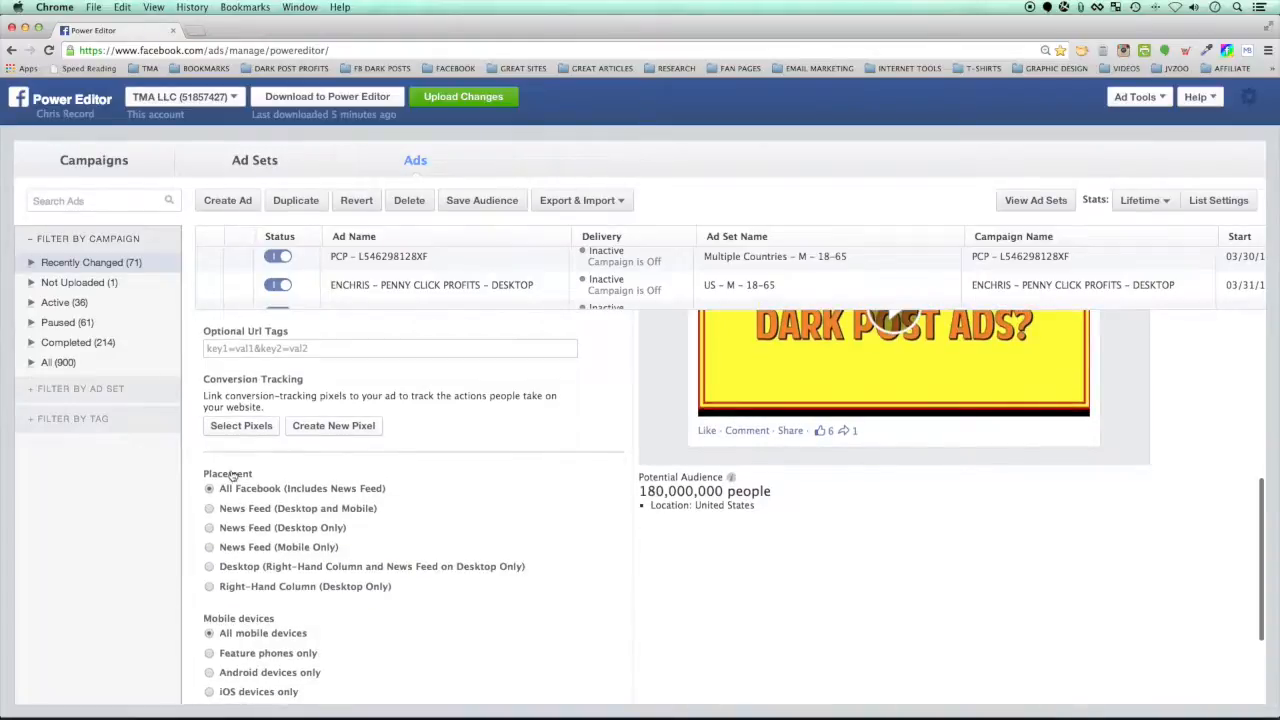
left_click(210, 529)
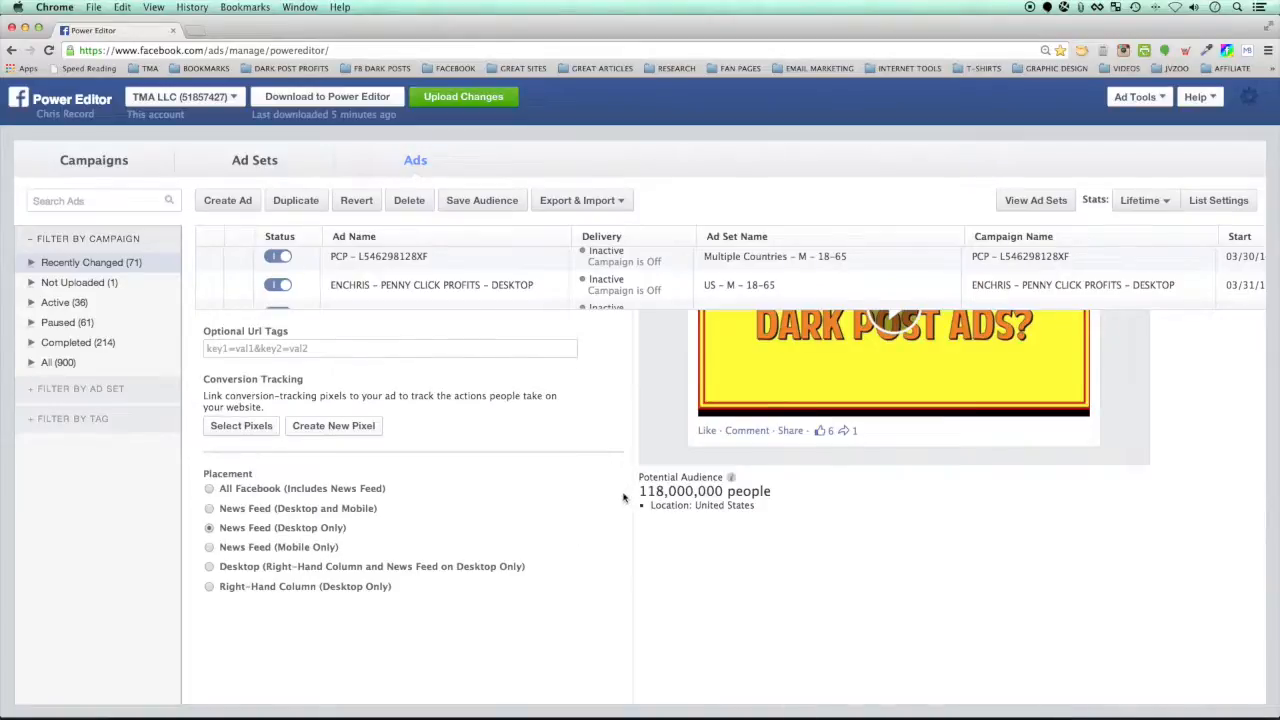
Step: Set the minimum age of Example Ad's audience to 18, leaving the maximum age at Any
scroll(623, 497, "up", 10)
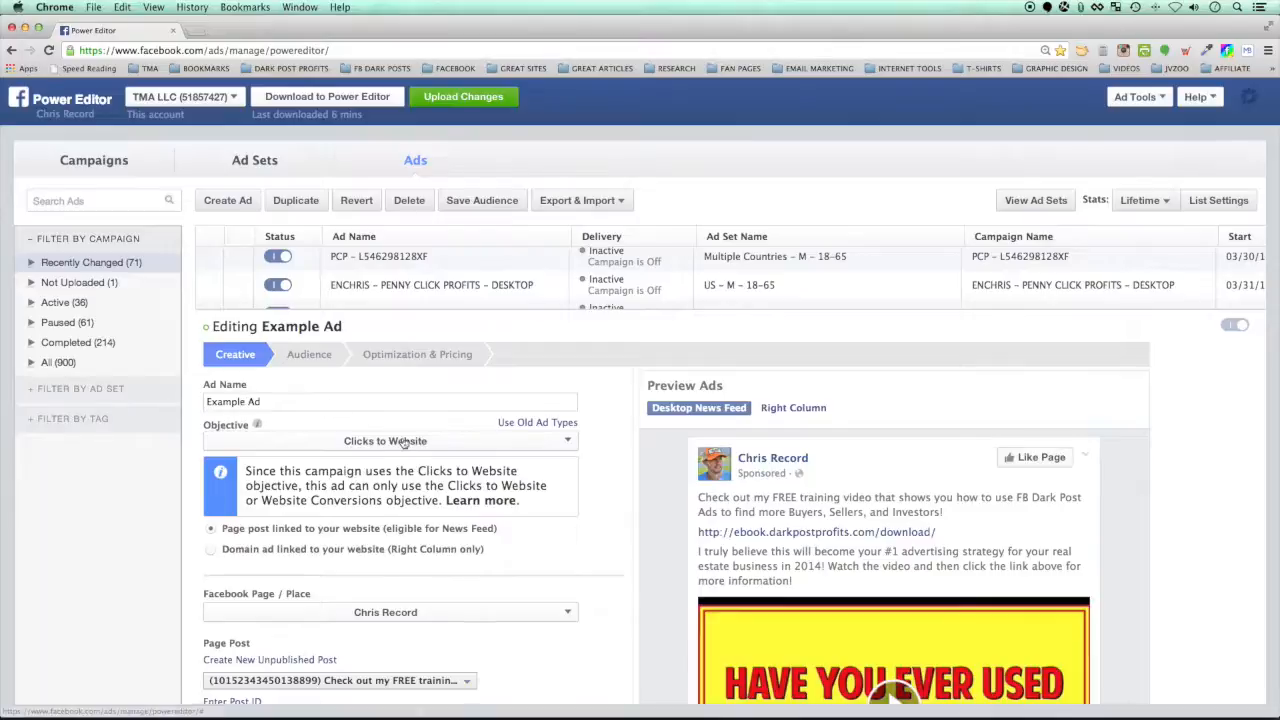
scroll(425, 425, "down", 1)
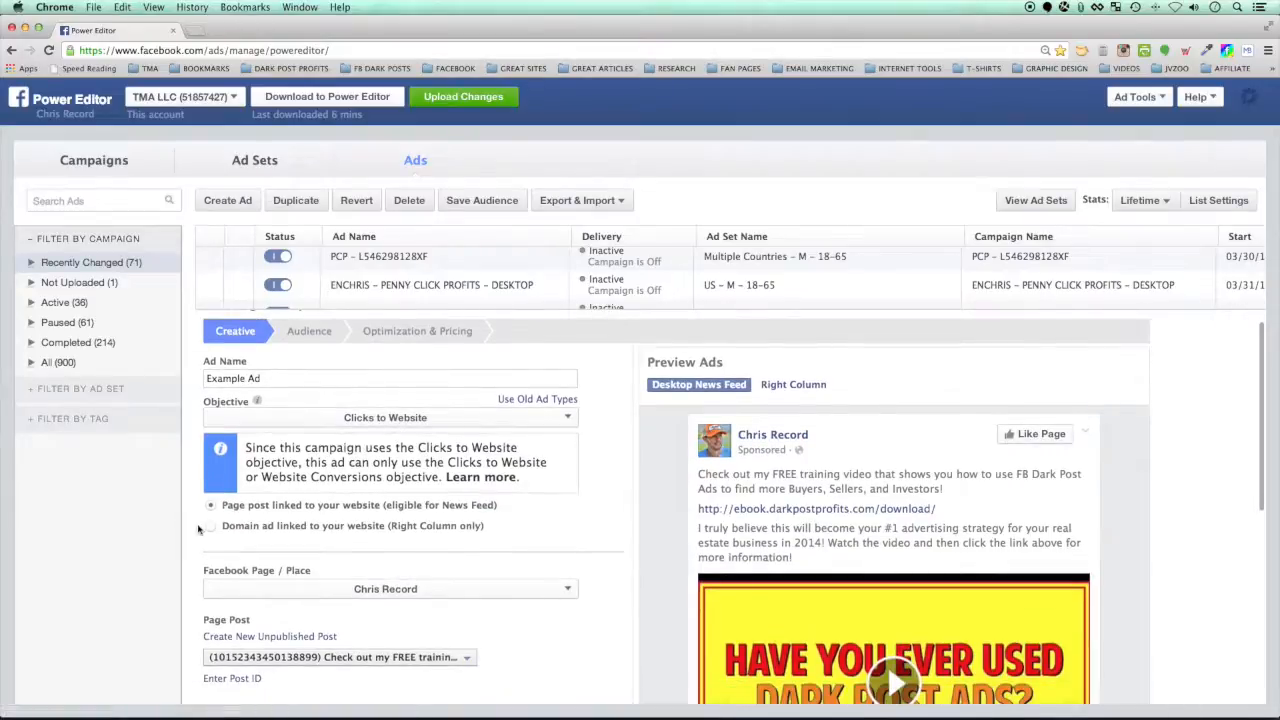
scroll(300, 615, "down", 10)
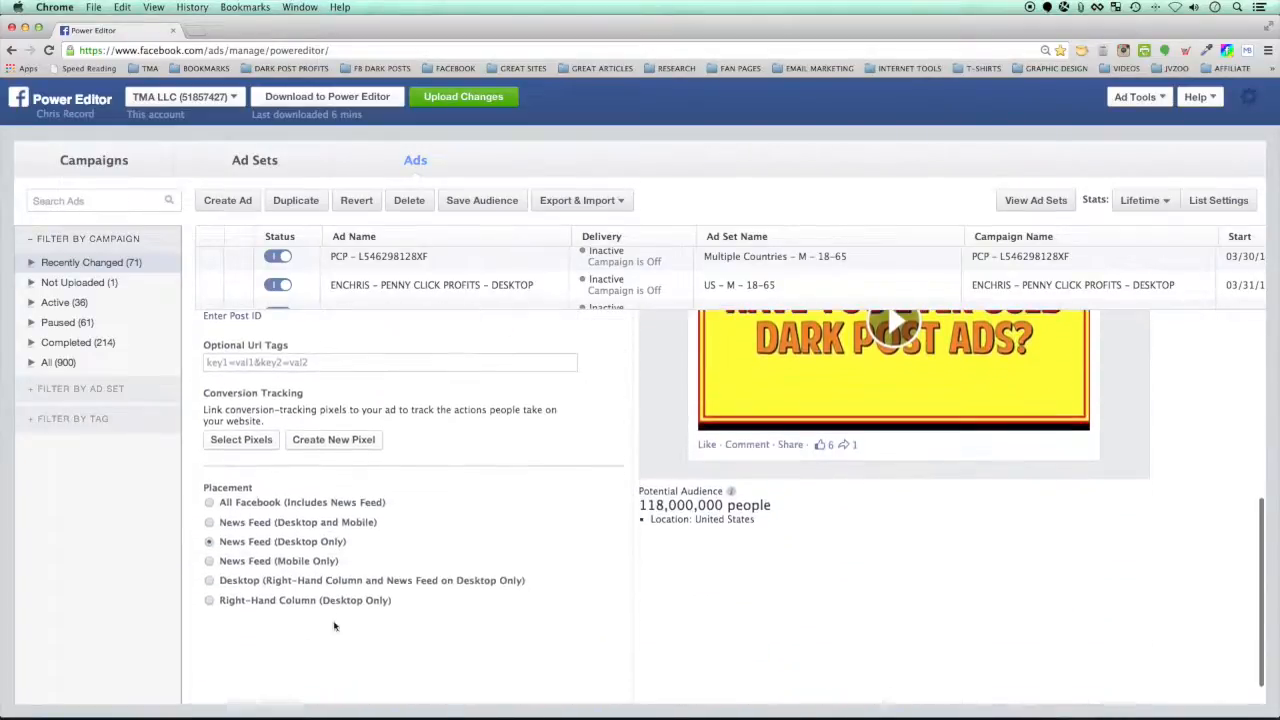
scroll(601, 520, "up", 10)
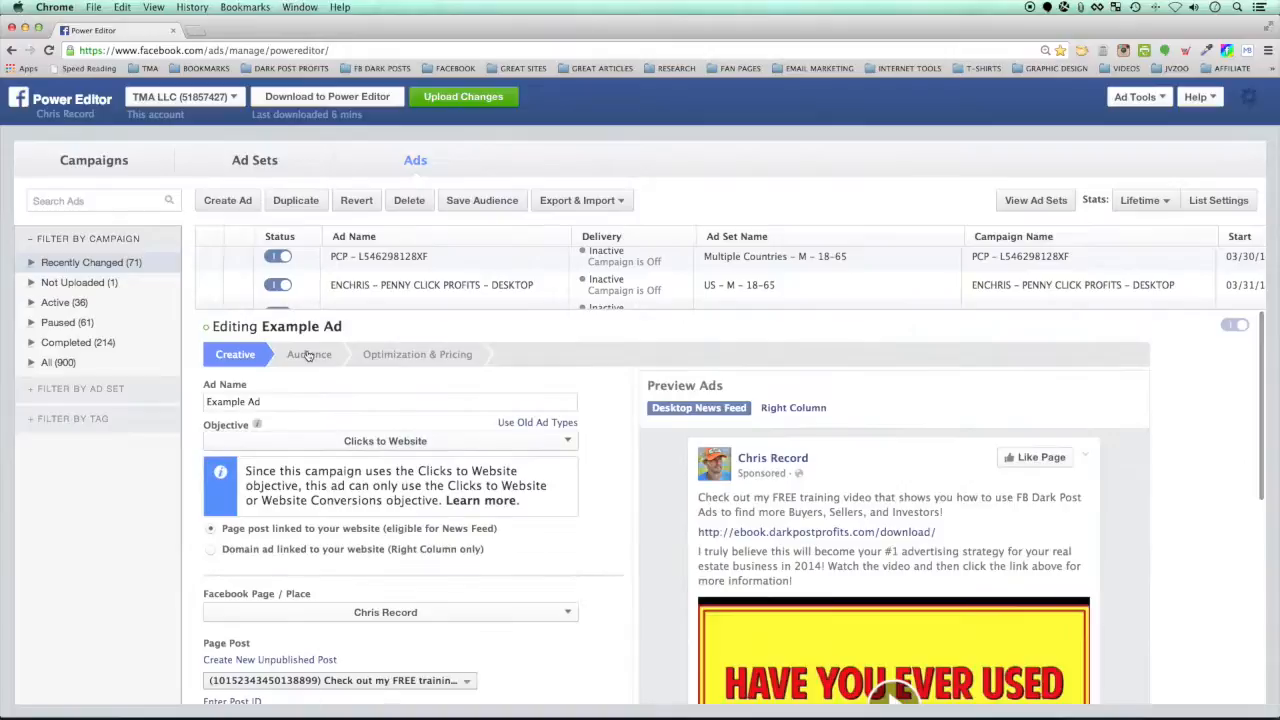
left_click(310, 355)
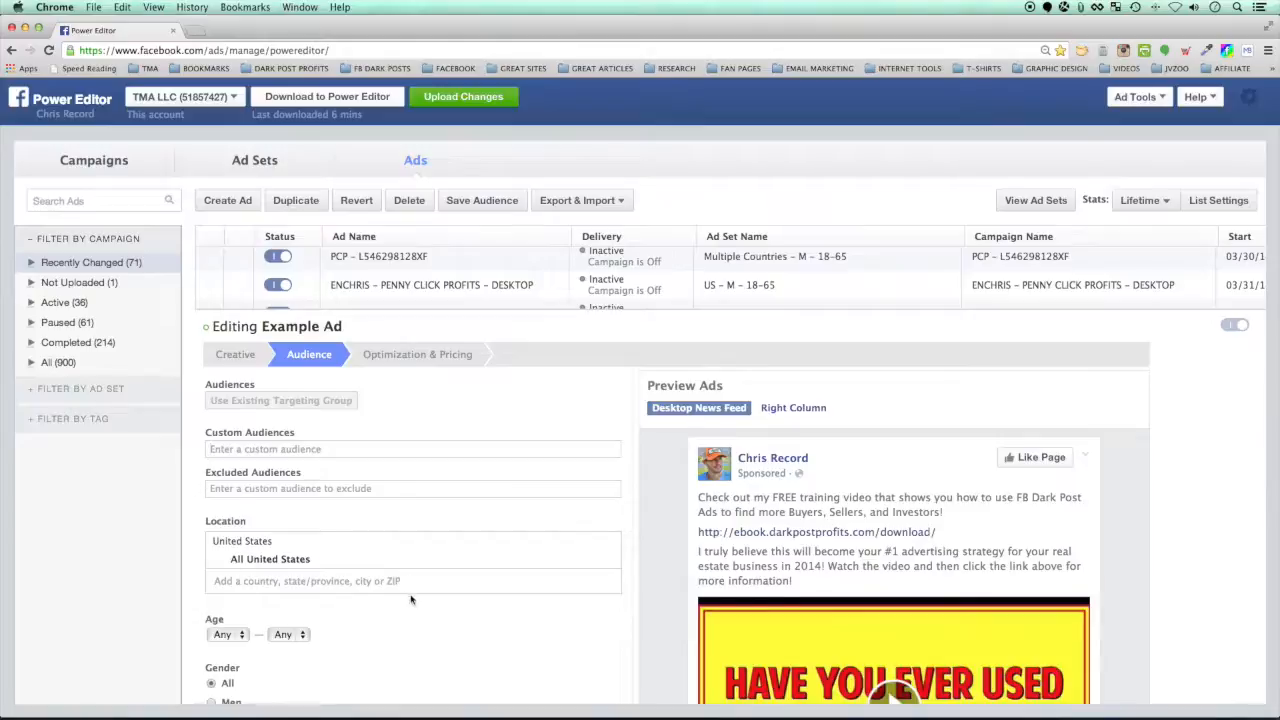
scroll(410, 598, "down", 4)
left_click(223, 451)
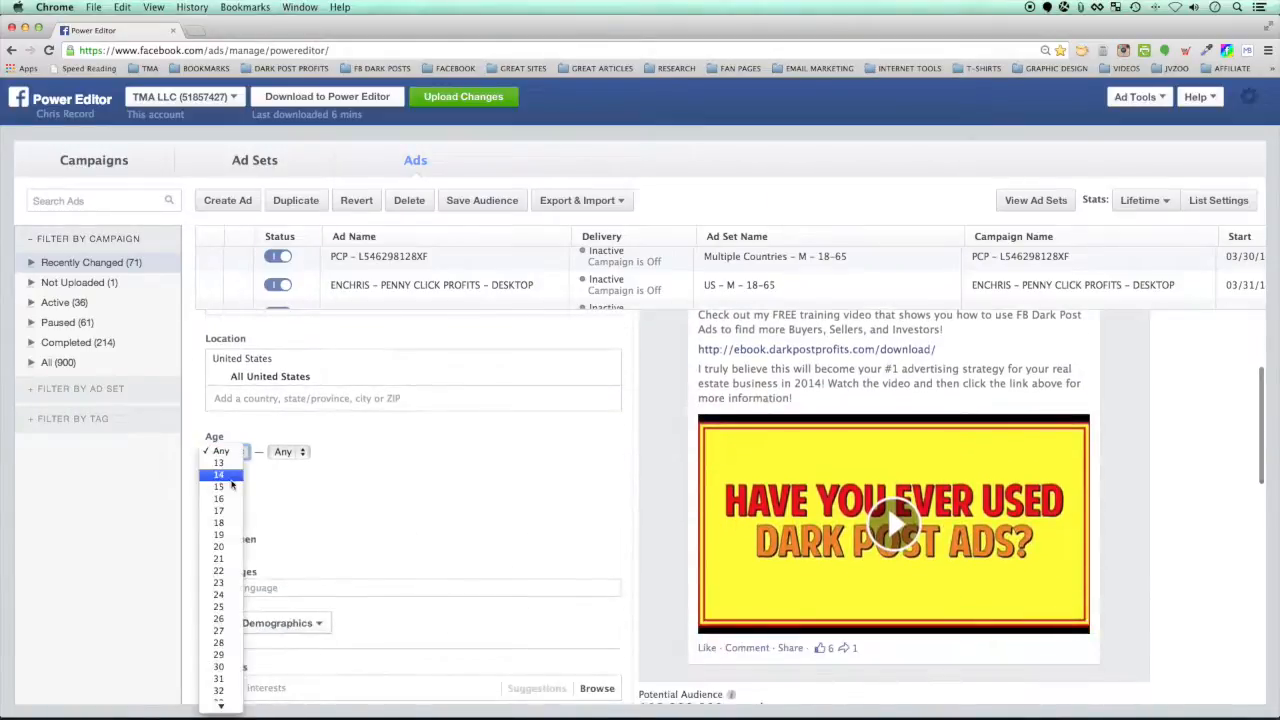
left_click(222, 522)
left_click(297, 452)
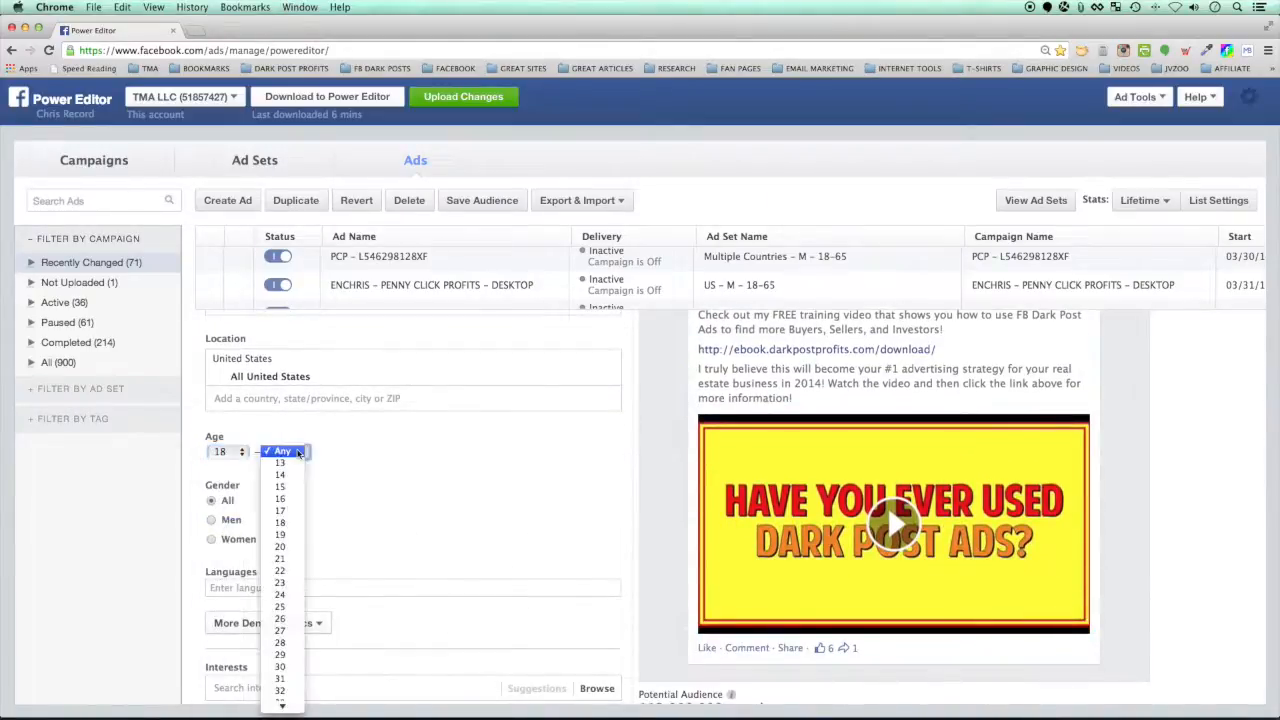
left_click(520, 512)
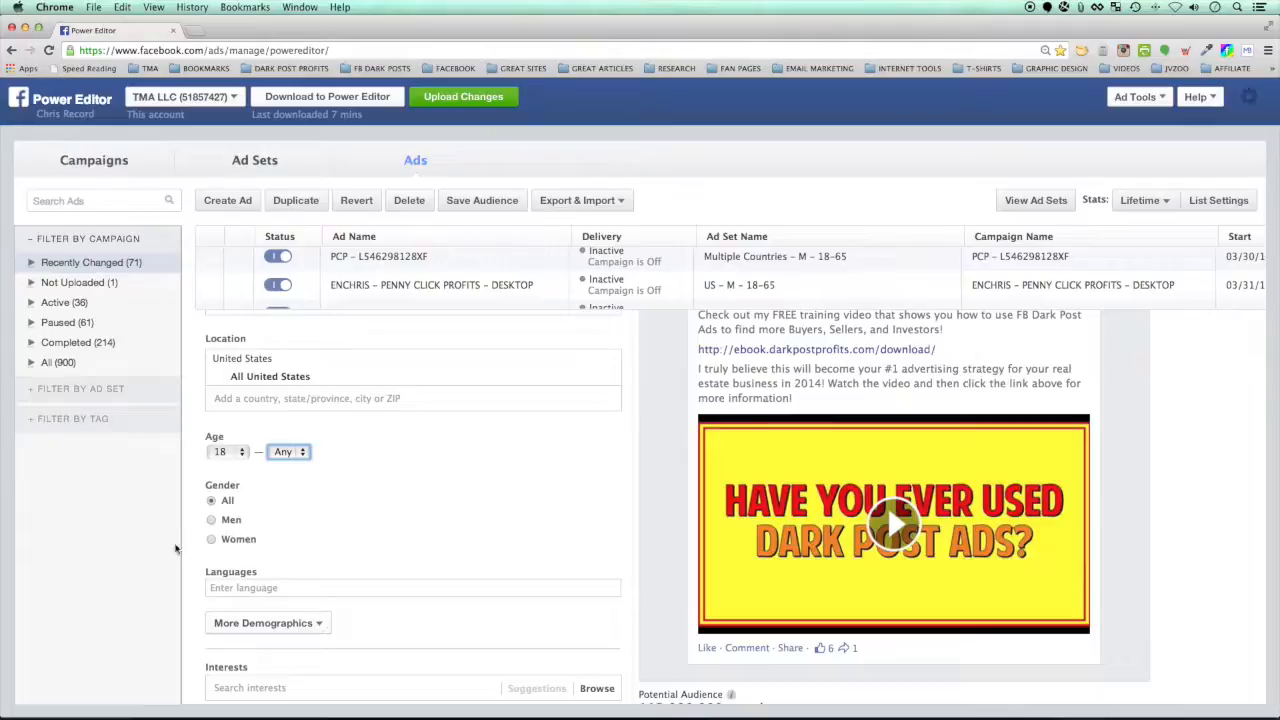
Step: Search the audience interests for internet marketing and add Internet Marketing Conference to Example Ad's targeting
scroll(400, 517, "down", 5)
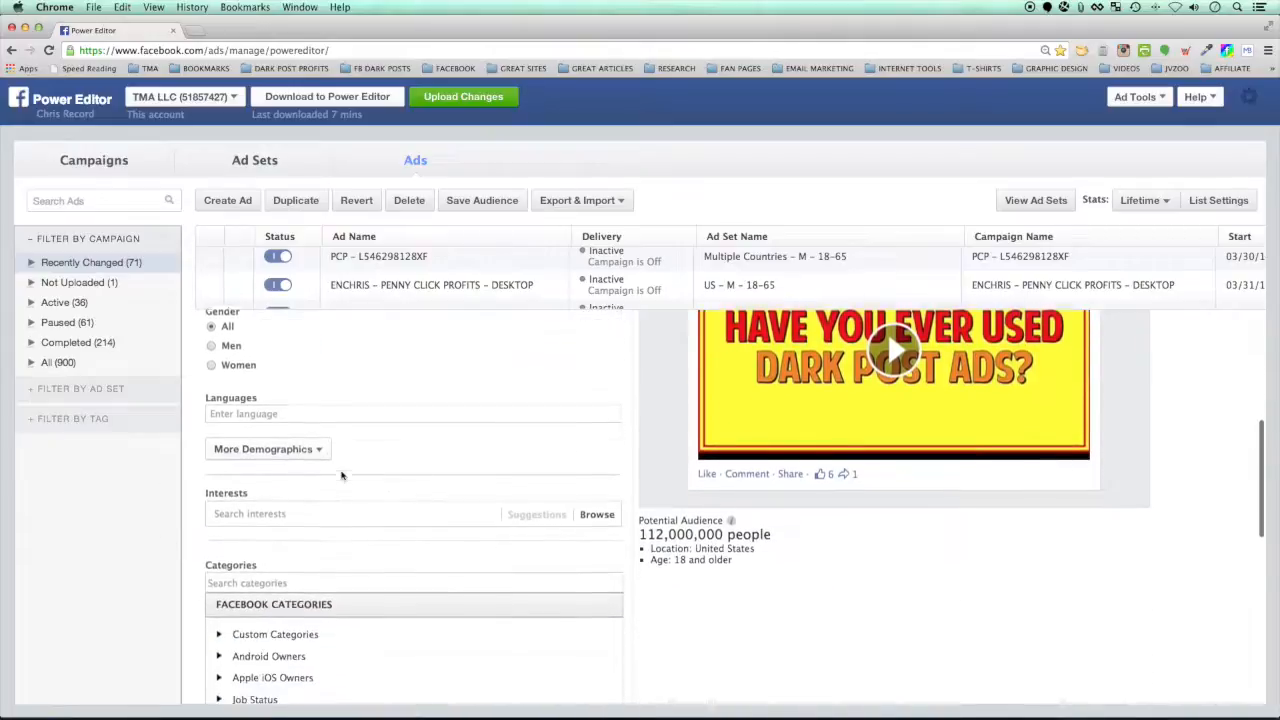
scroll(341, 476, "down", 2)
left_click(279, 463)
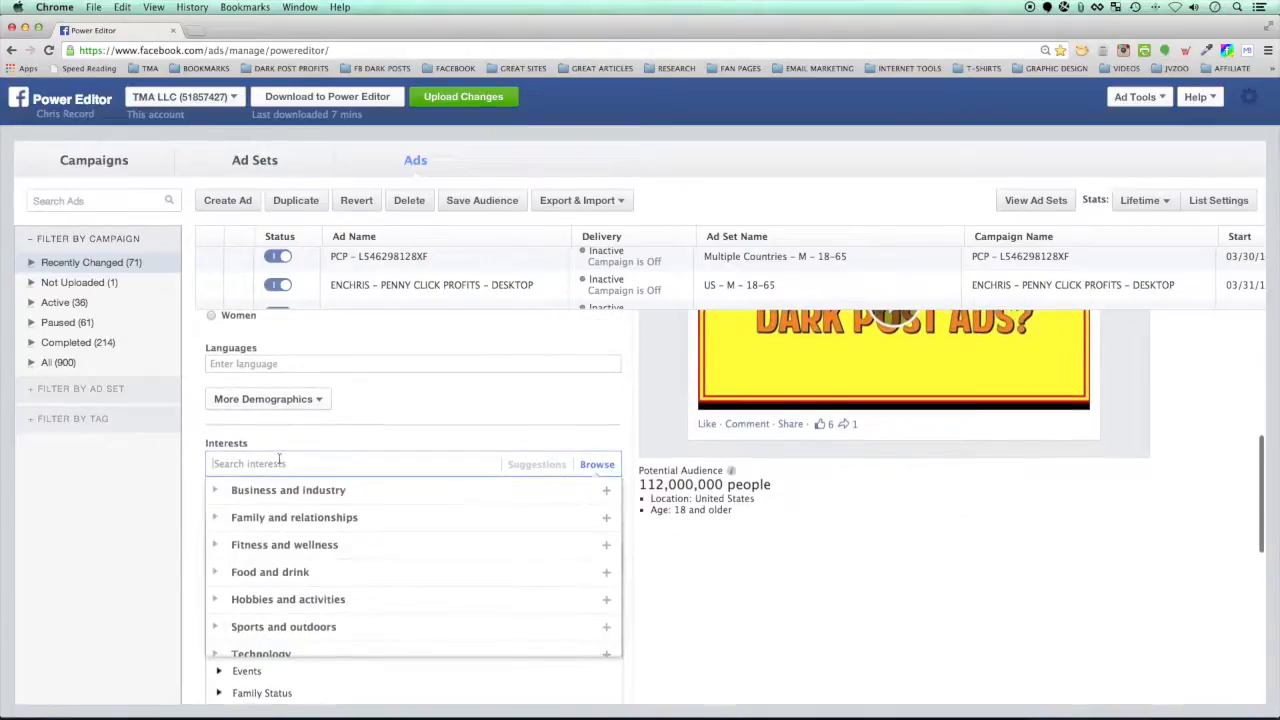
type("internet marketin")
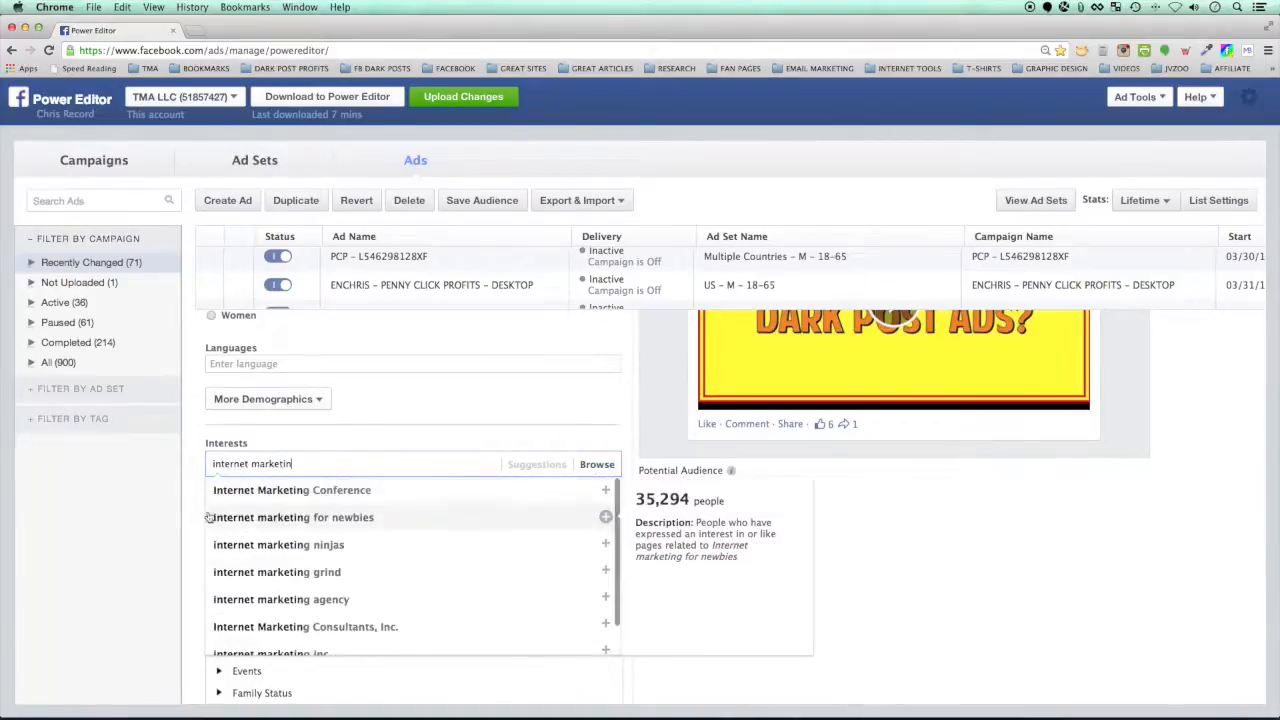
left_click(263, 490)
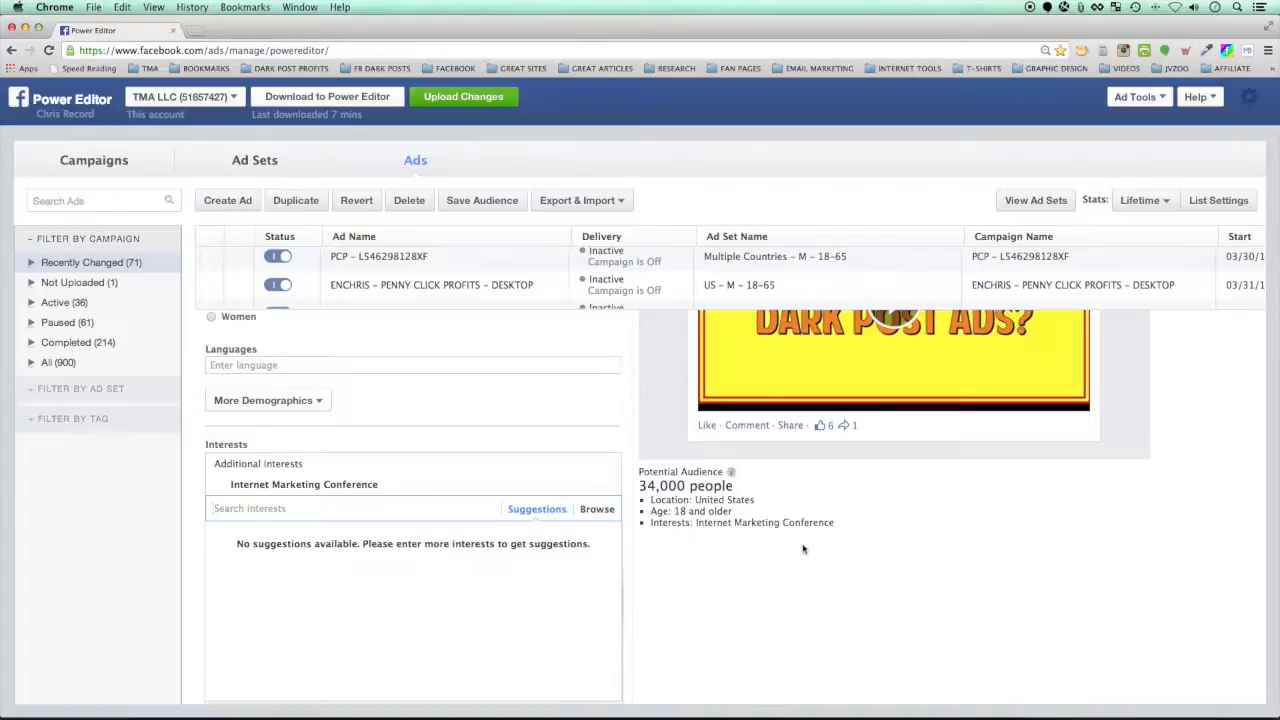
Step: Review the full audience settings of Example Ad, from custom audiences and location to categories and connections
scroll(624, 515, "down", 10)
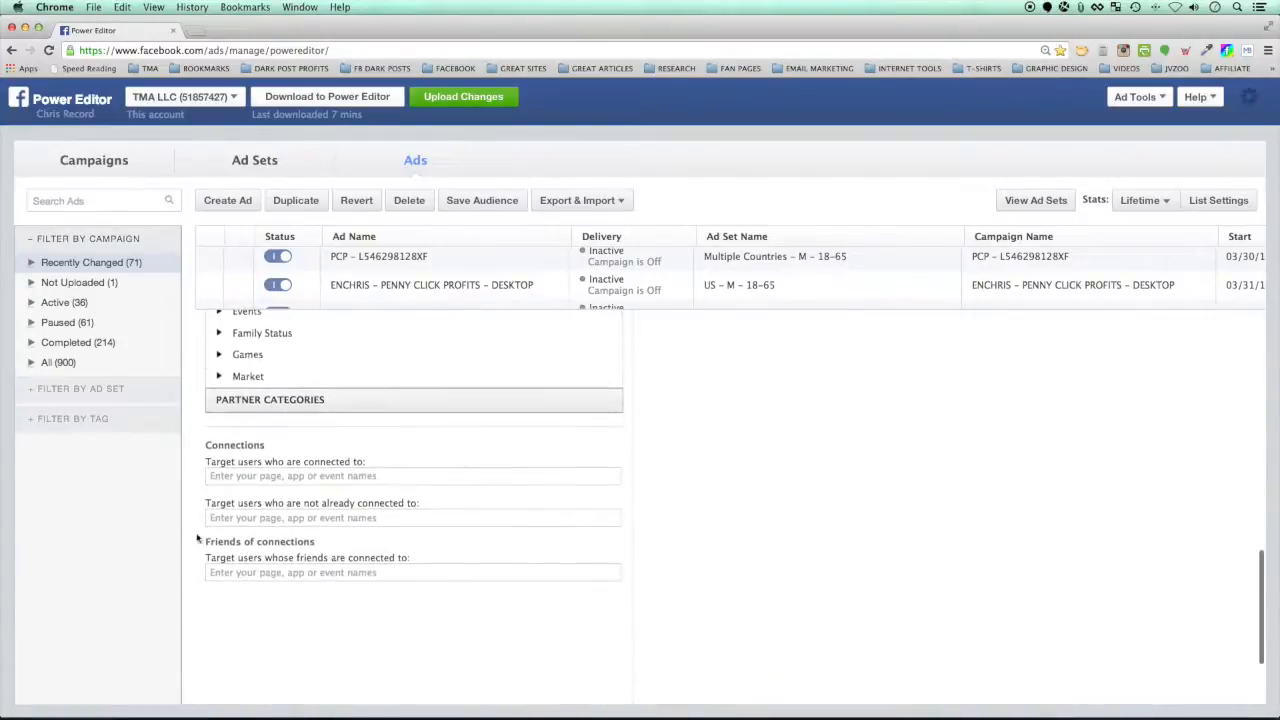
scroll(291, 580, "up", 10)
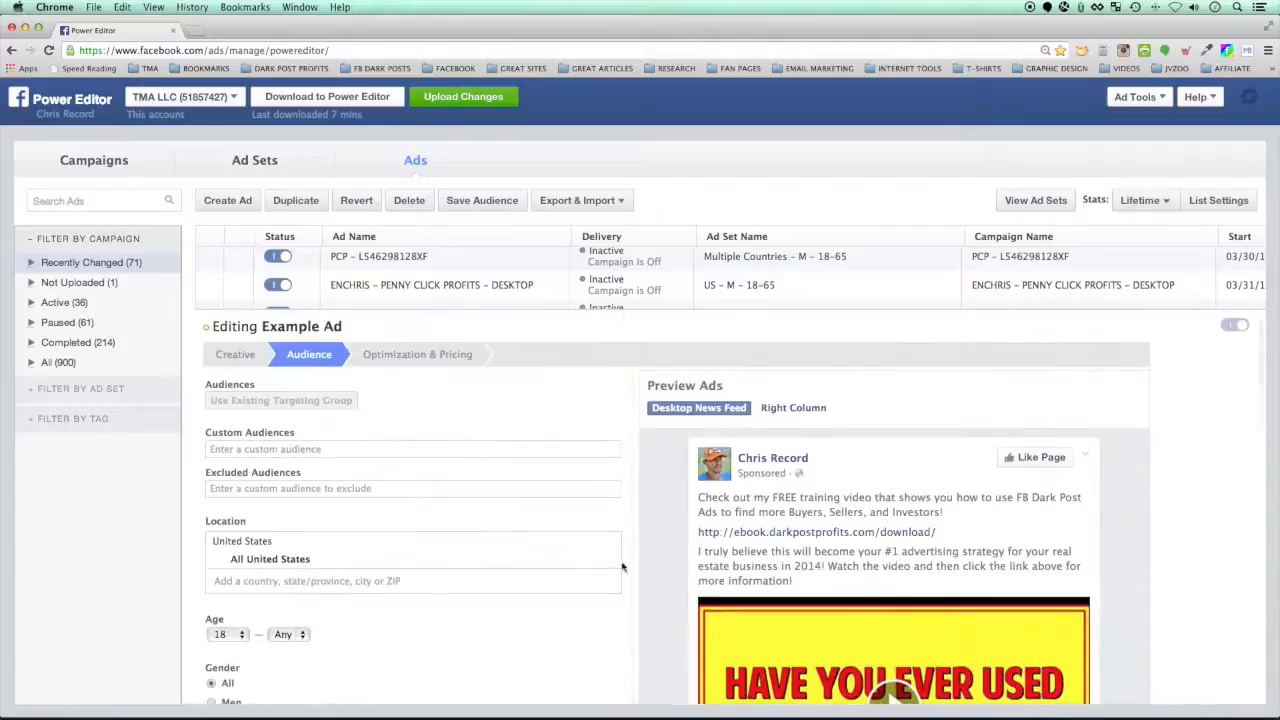
scroll(460, 565, "down", 4)
scroll(629, 550, "up", 4)
scroll(629, 550, "down", 4)
scroll(629, 550, "up", 4)
Step: Examine Example Ad's optimization and pricing options together with its desktop preview and potential audience
left_click(445, 360)
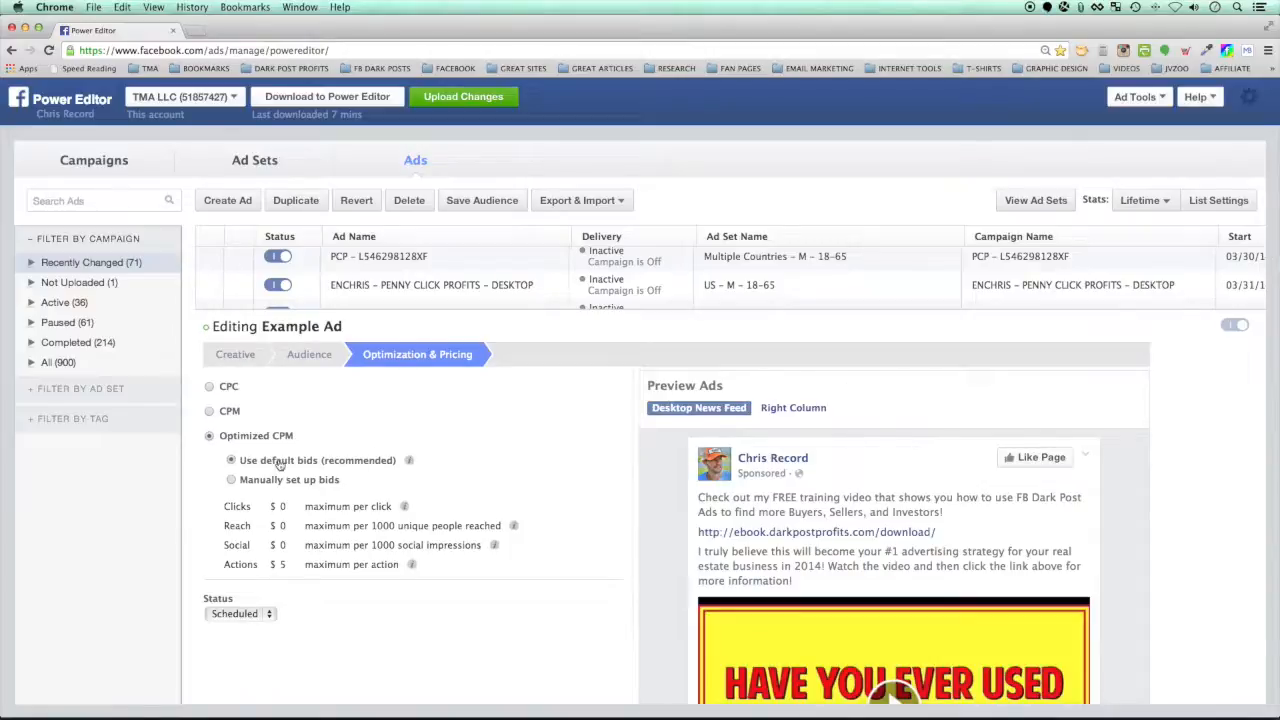
scroll(600, 450, "down", 5)
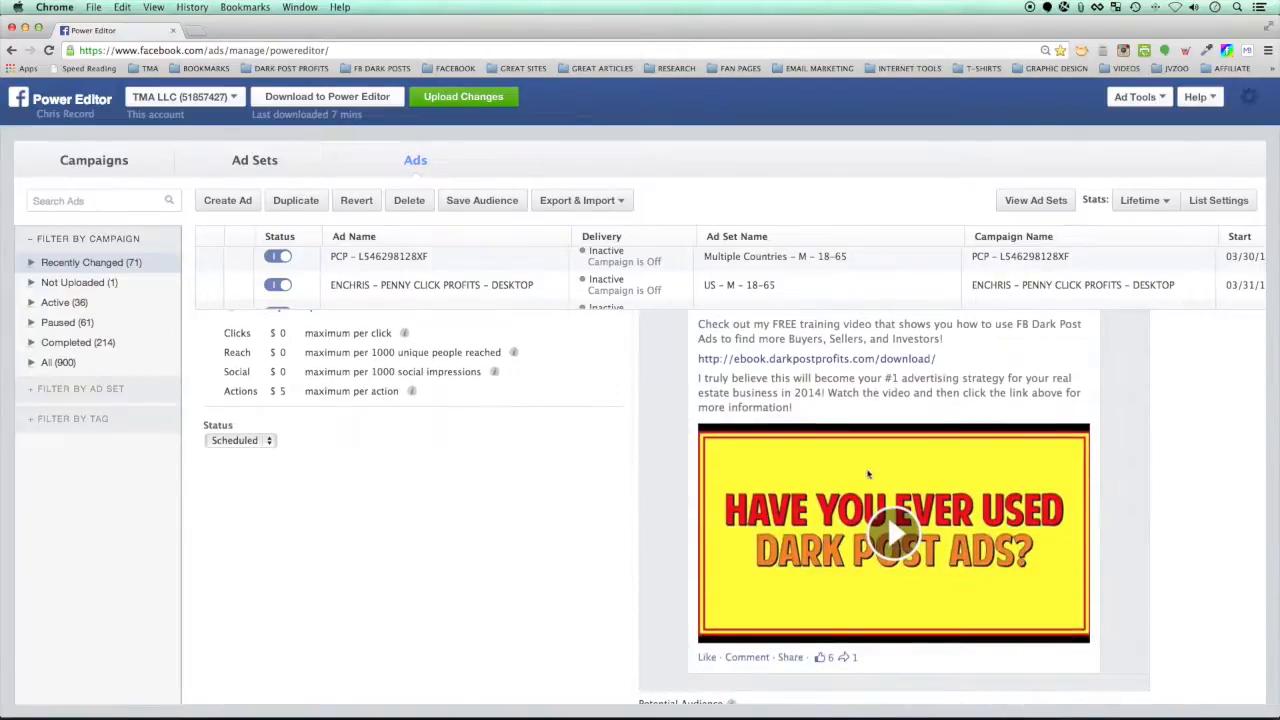
scroll(893, 459, "up", 3)
scroll(664, 502, "down", 4)
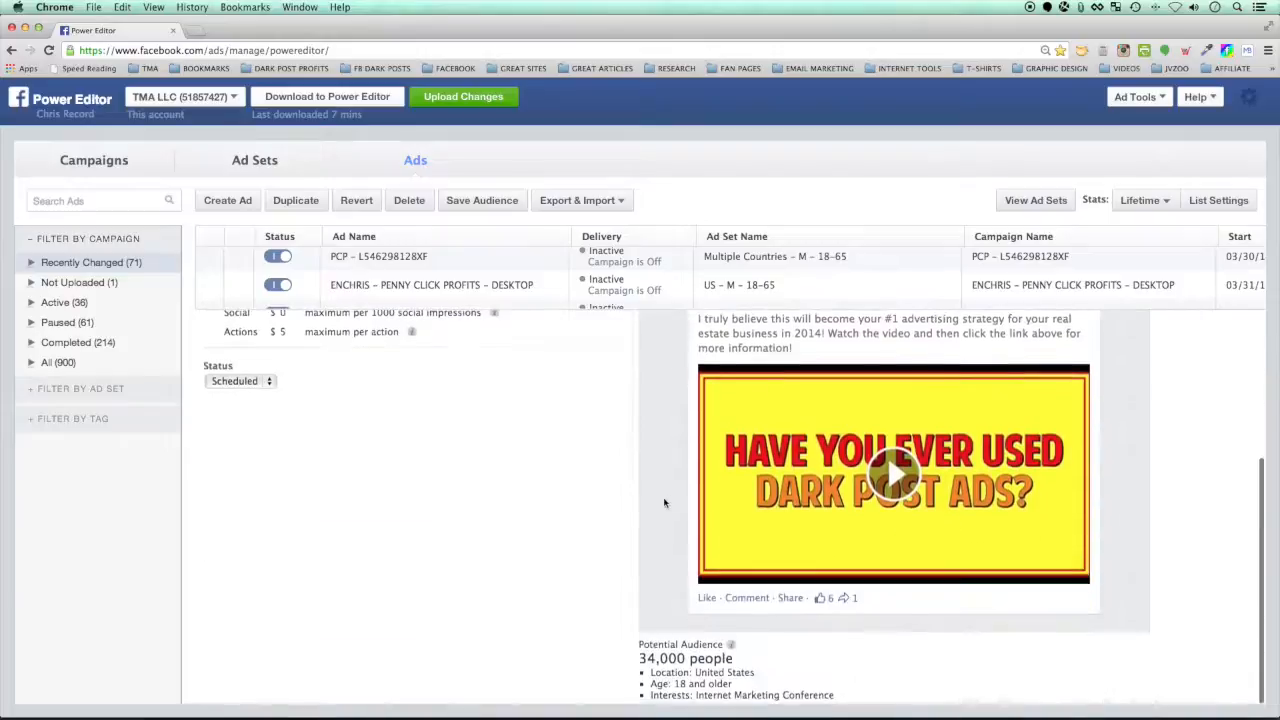
scroll(664, 502, "up", 3)
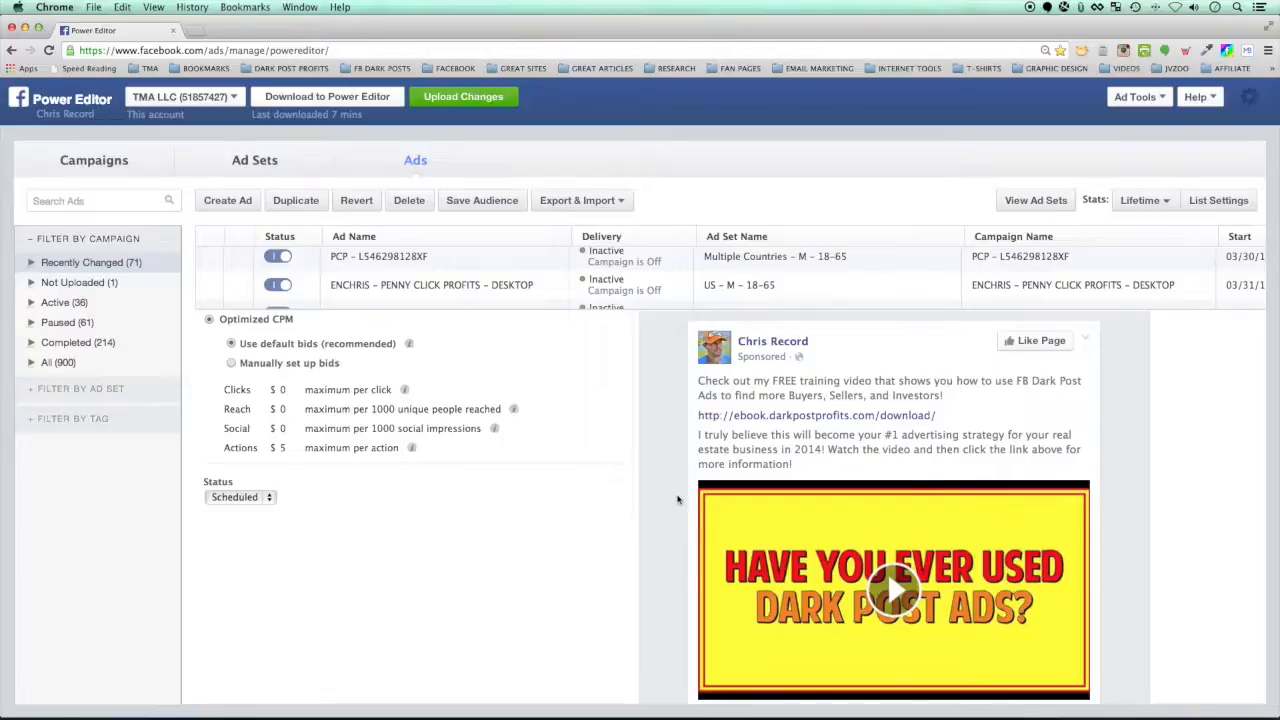
scroll(677, 499, "down", 3)
scroll(677, 499, "down", 1)
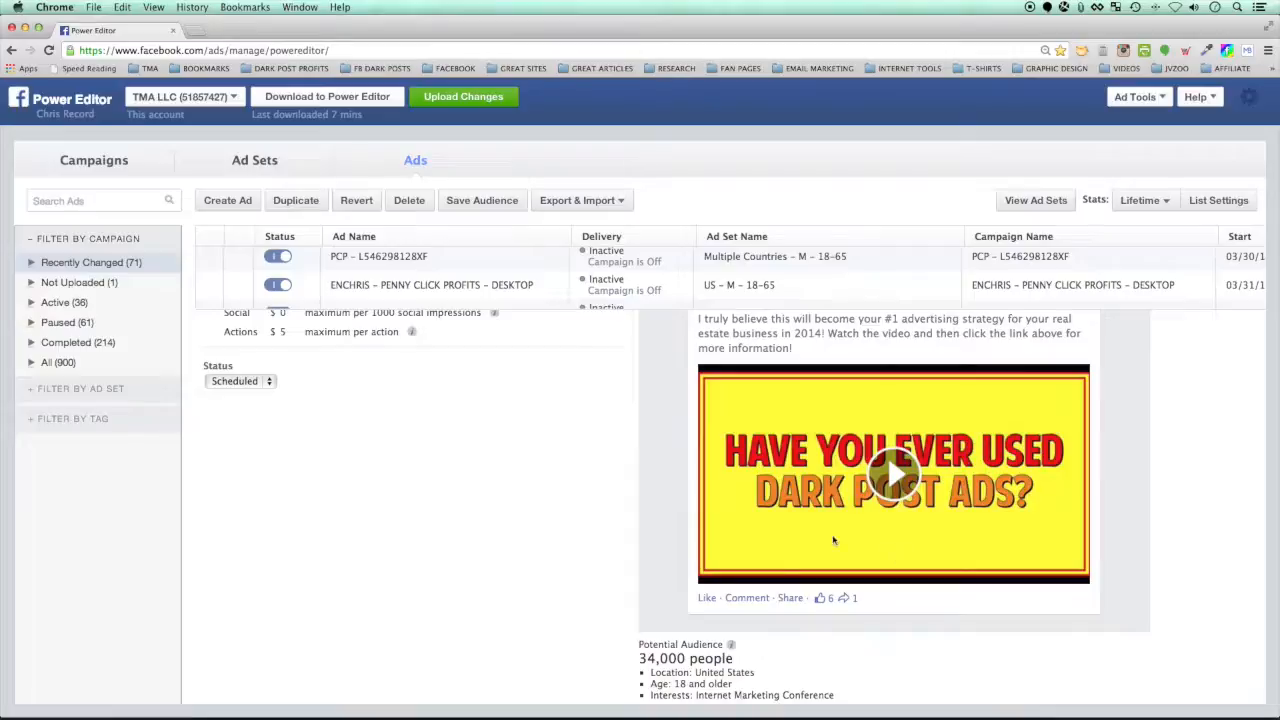
scroll(662, 545, "up", 6)
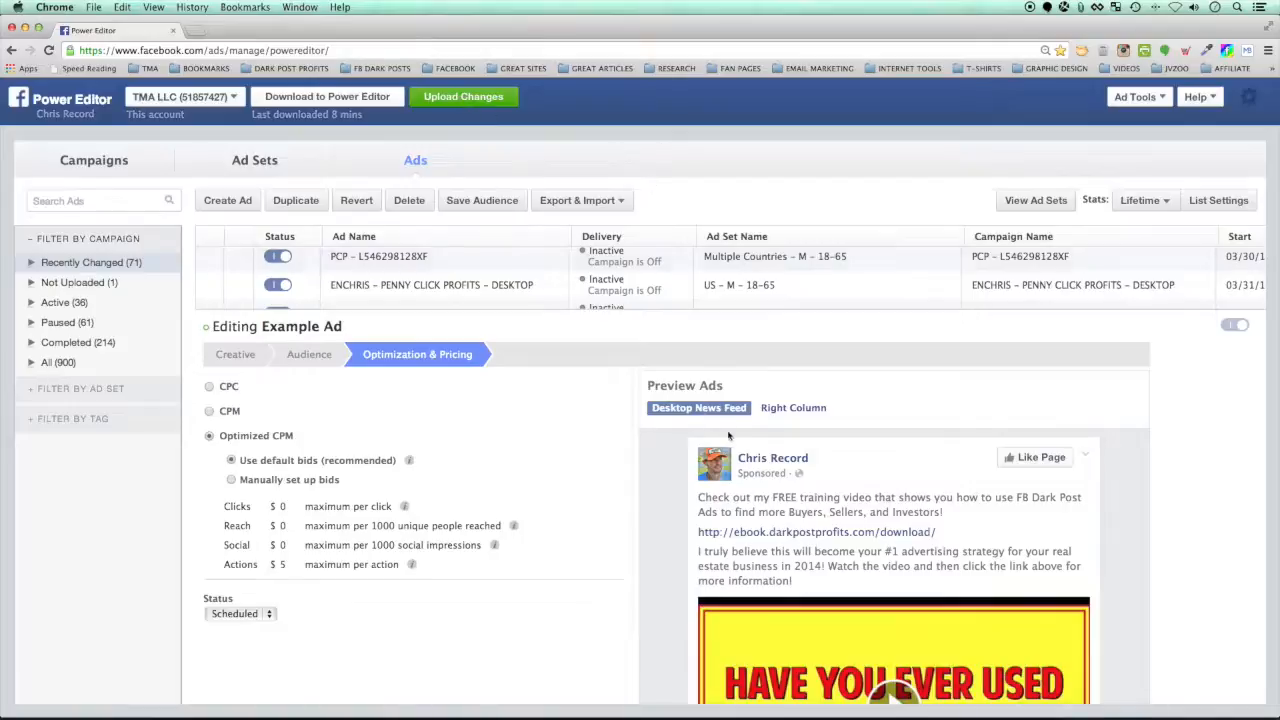
scroll(640, 500, "down", 1)
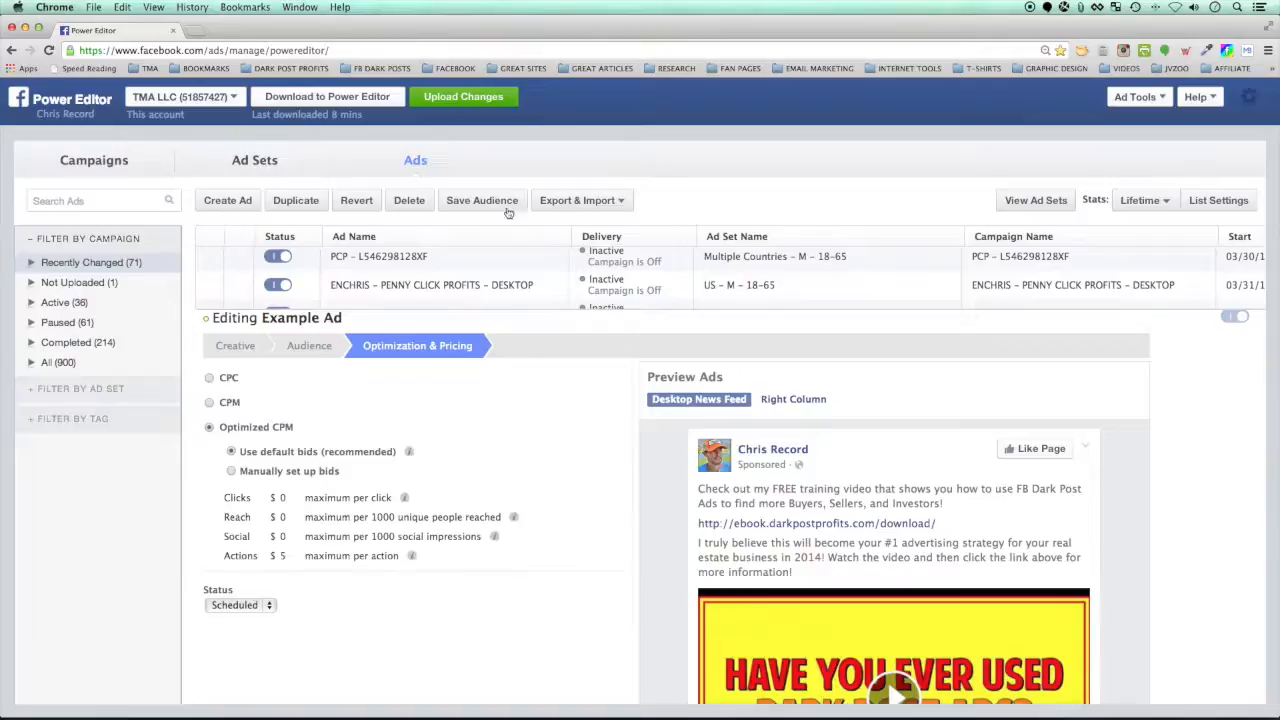
Step: Open the existing ad PCP – L546298128XF to view its optimization and pricing settings
left_click(556, 256)
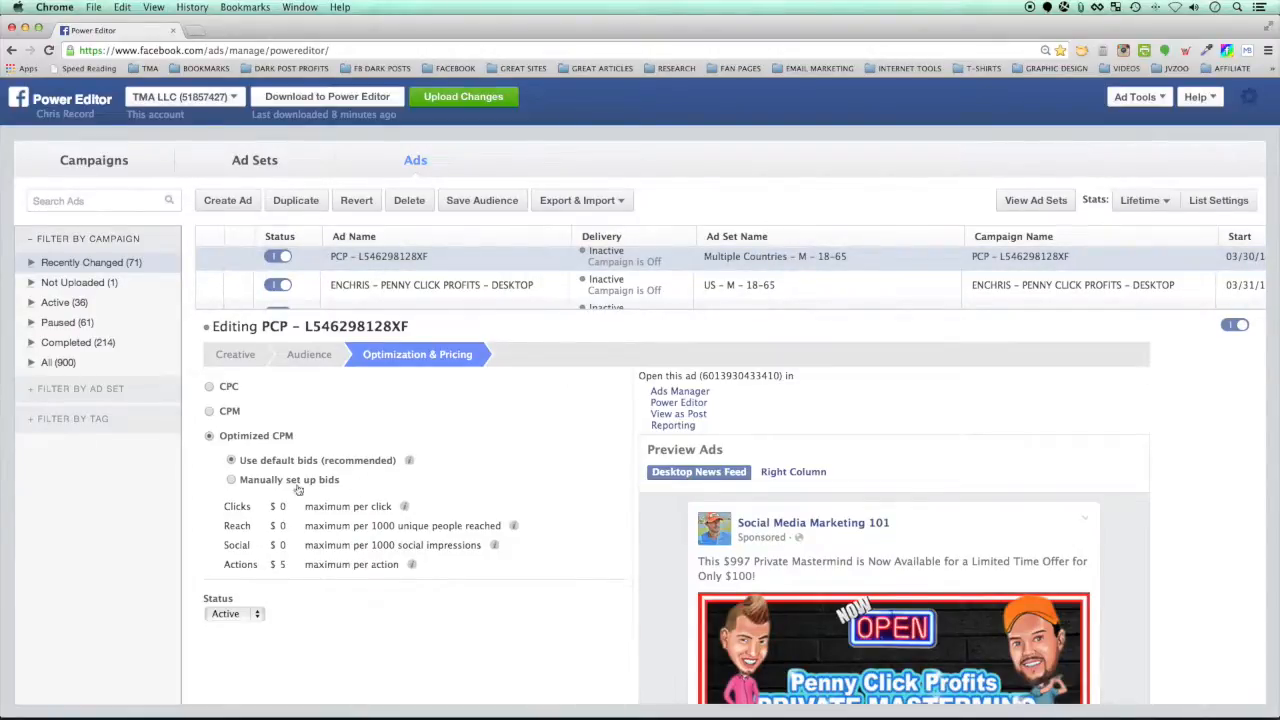
left_click(440, 97)
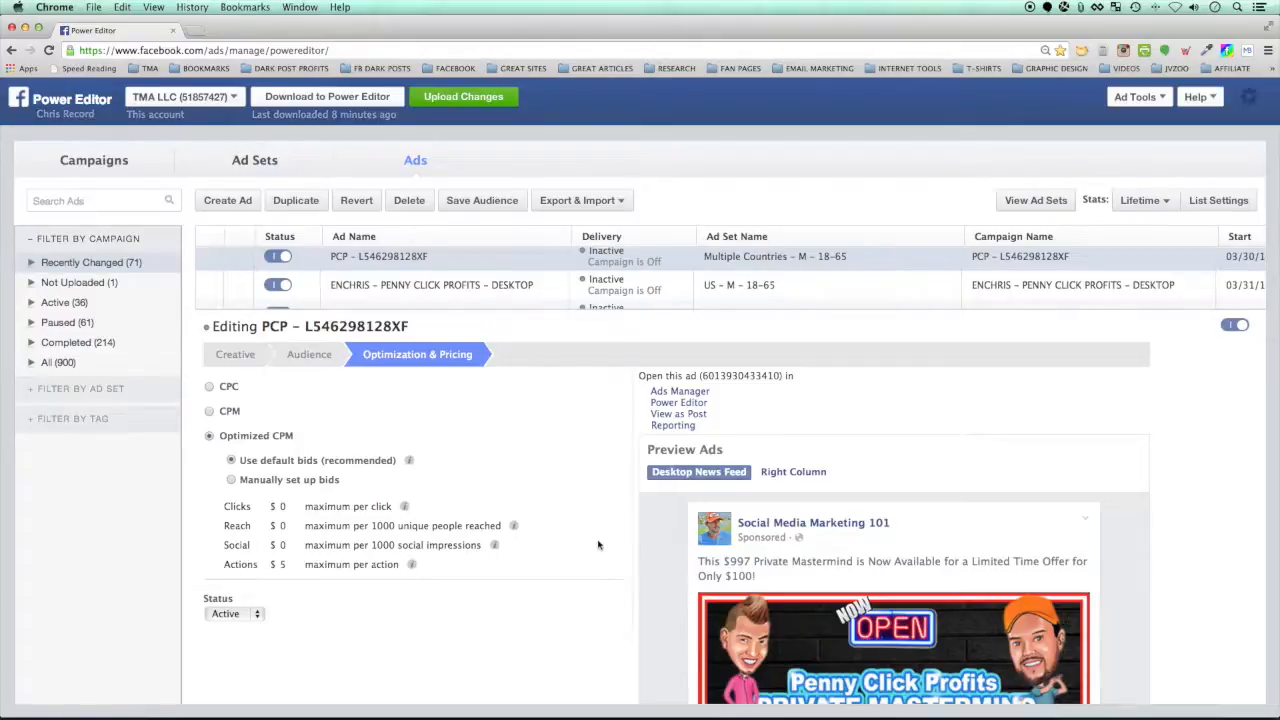